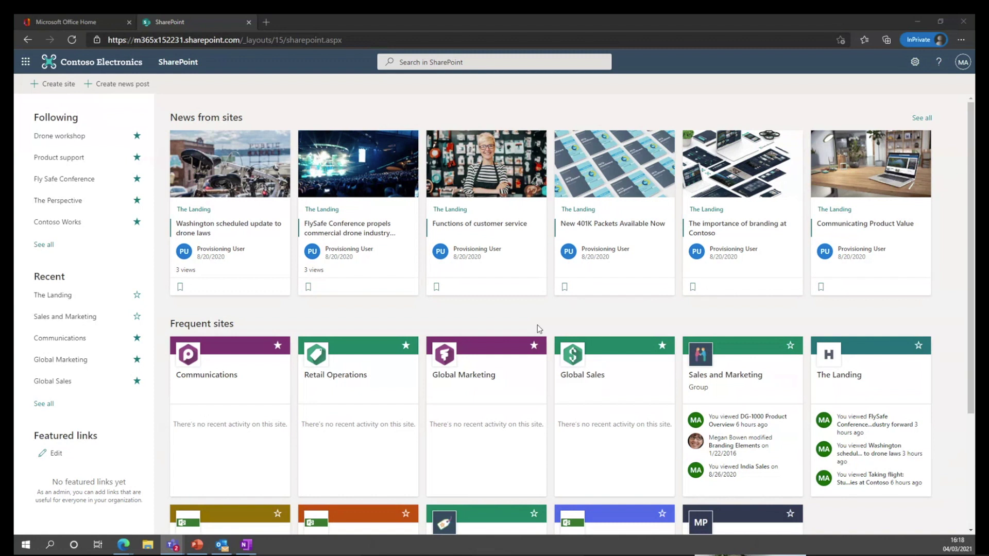
Look through the frequent sites on the SharePoint start page and open The Landing site
scroll(539, 328, down, 3)
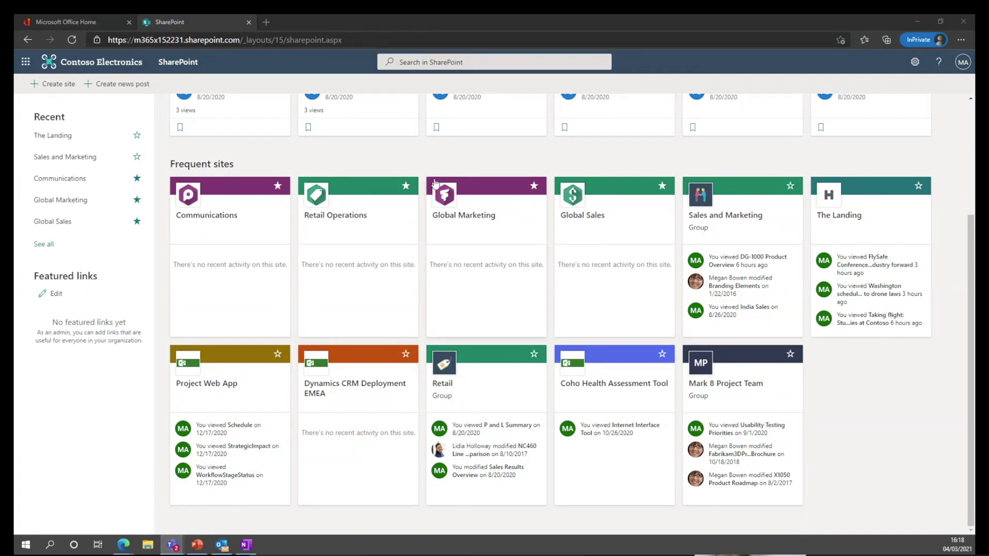
scroll(449, 226, up, 1)
scroll(449, 227, up, 2)
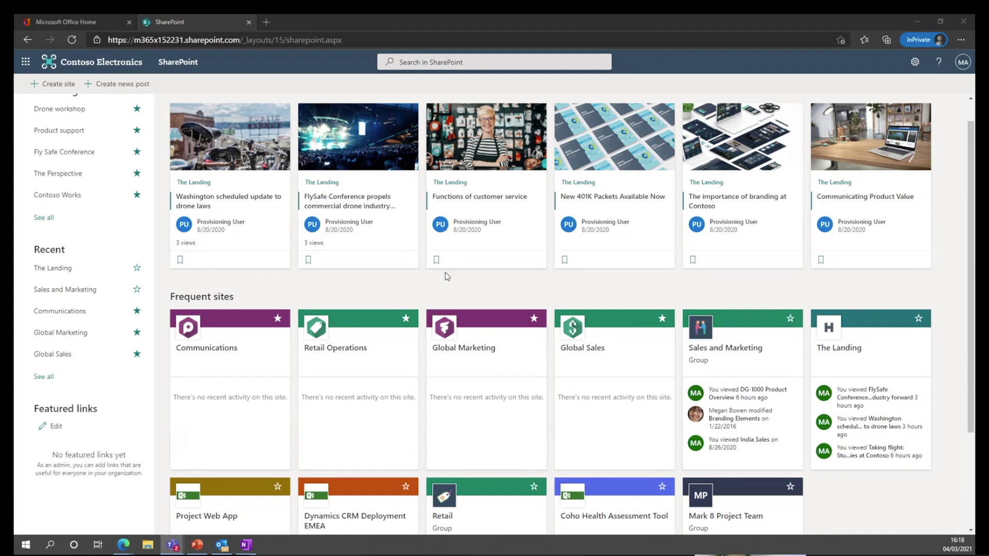
click(865, 373)
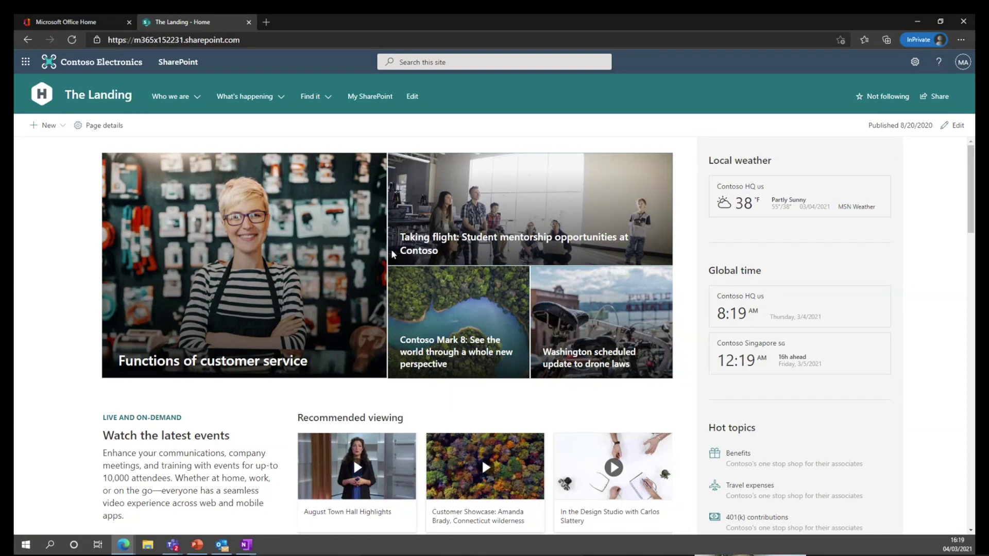
Examine The Landing home page, including its news, events, hot topics, conversations, social feed, recent documents, frequent sites and site navigation
scroll(392, 255, down, 5)
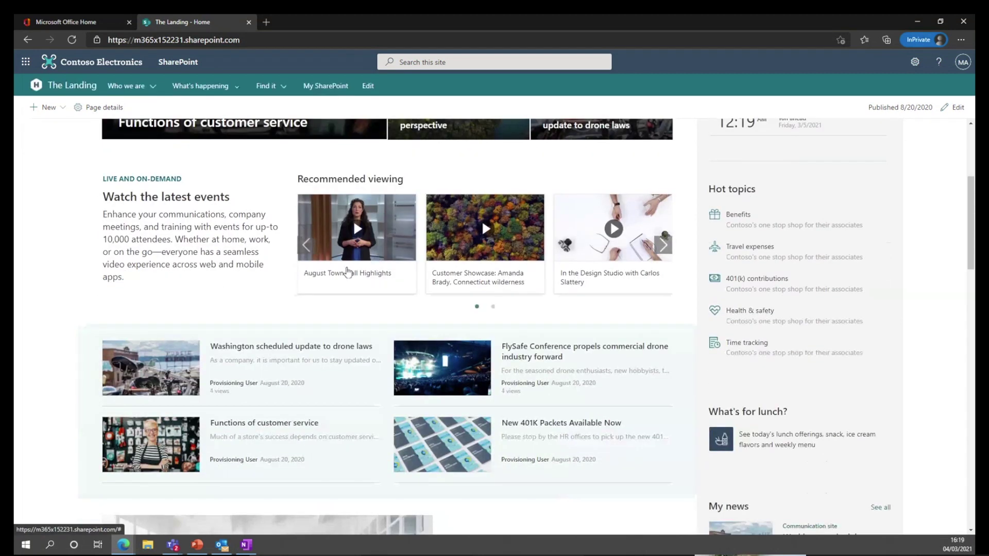
scroll(347, 274, down, 3)
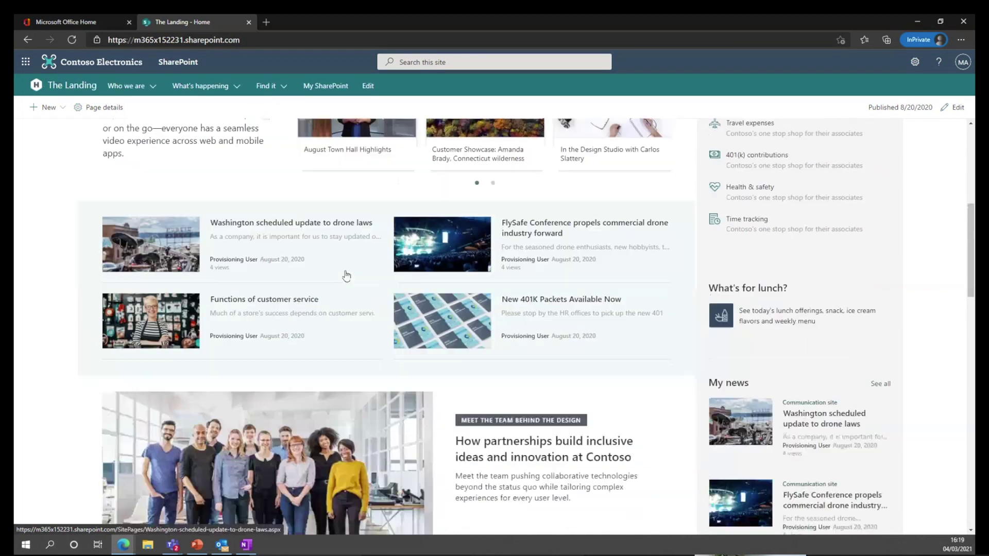
scroll(346, 275, down, 1)
scroll(718, 315, up, 7)
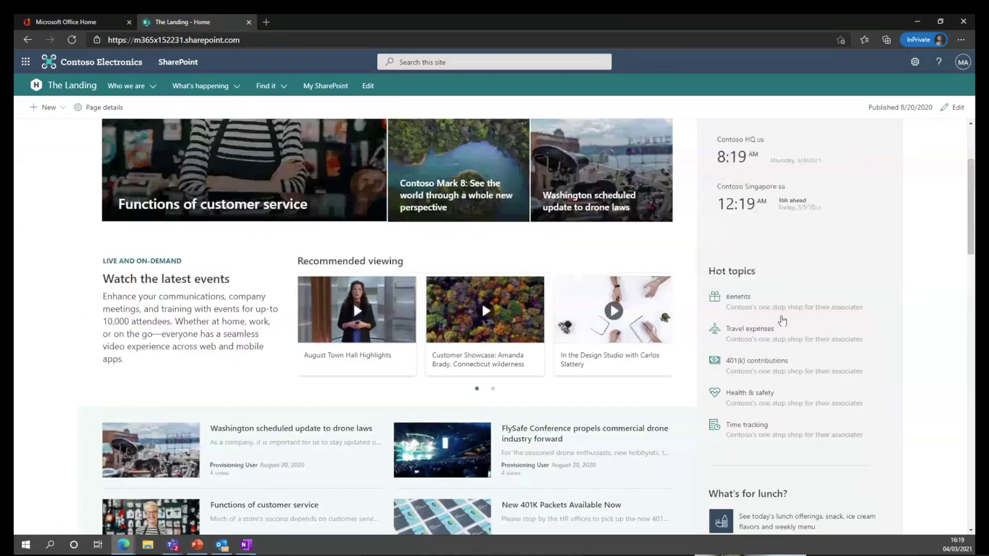
scroll(729, 178, up, 1)
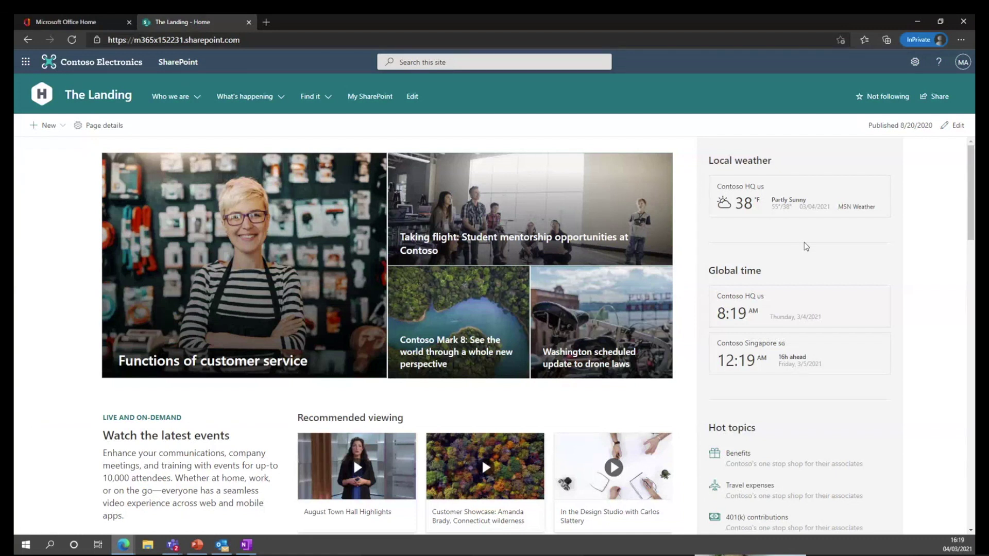
scroll(806, 246, down, 5)
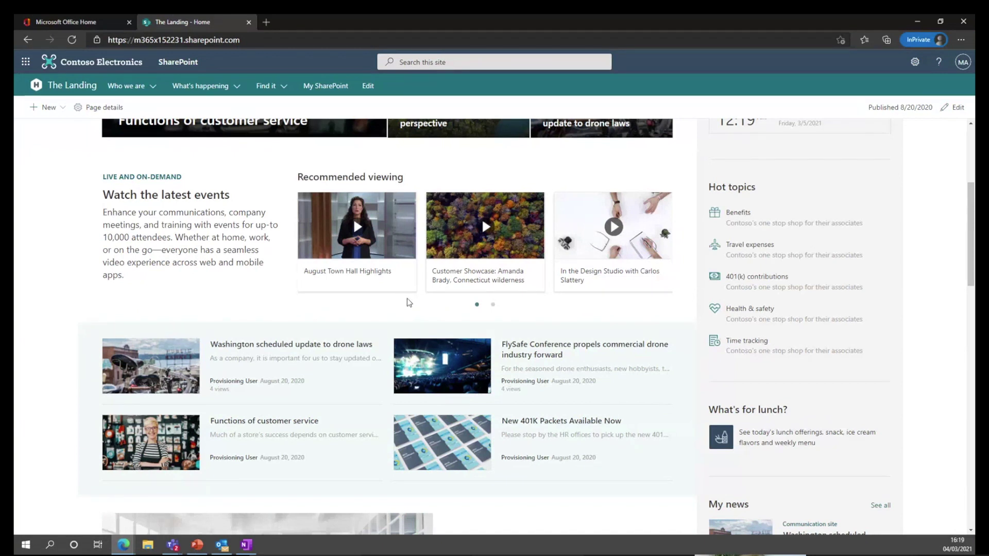
scroll(702, 251, down, 3)
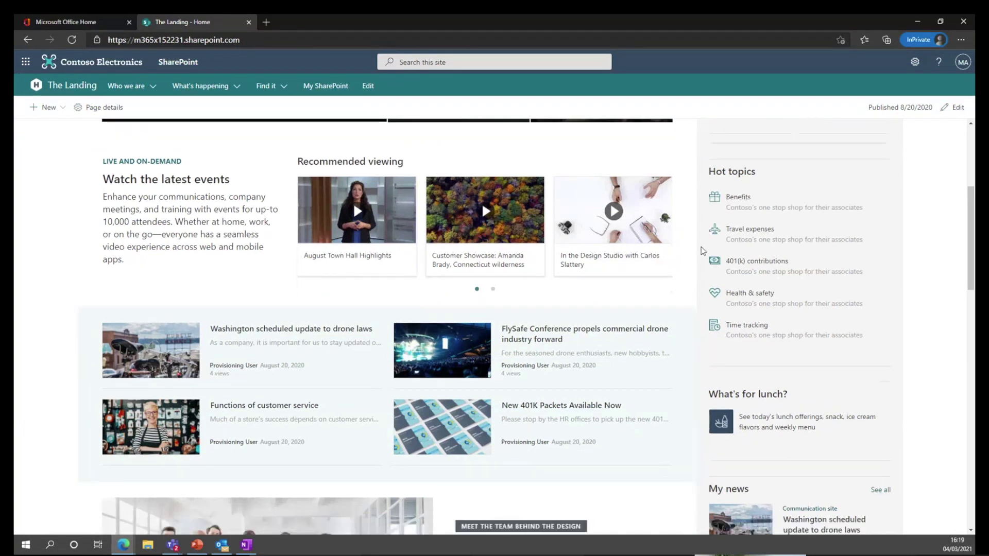
scroll(701, 246, down, 3)
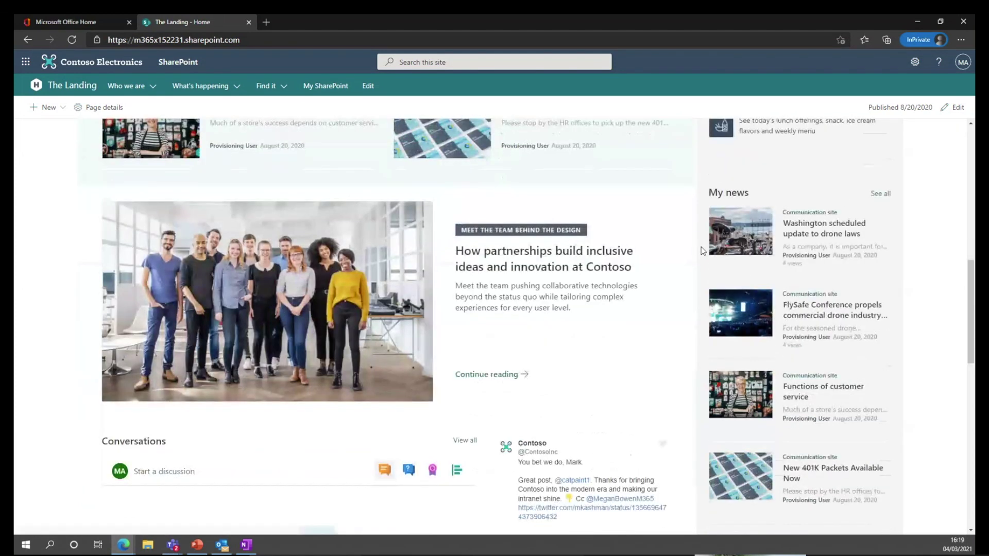
scroll(660, 272, down, 1)
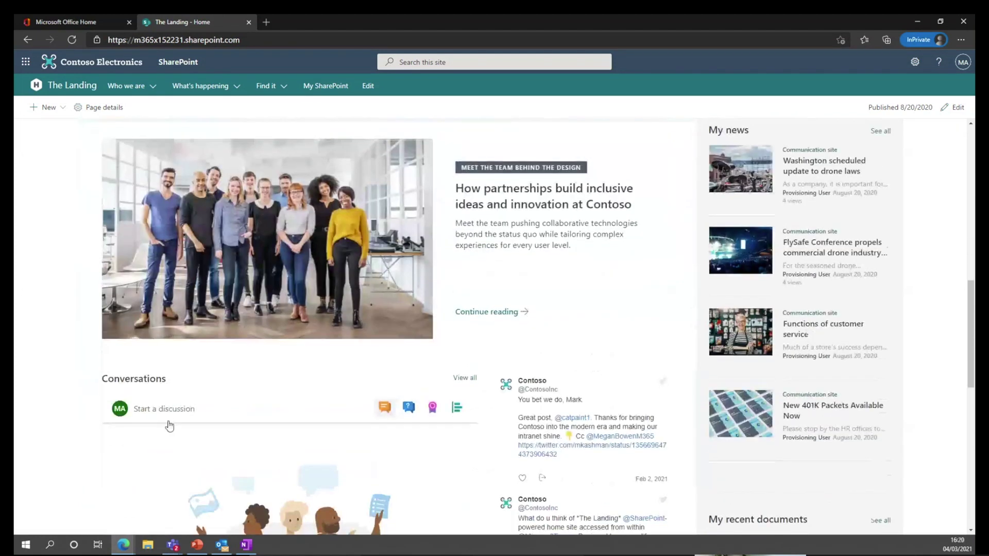
scroll(190, 415, down, 1)
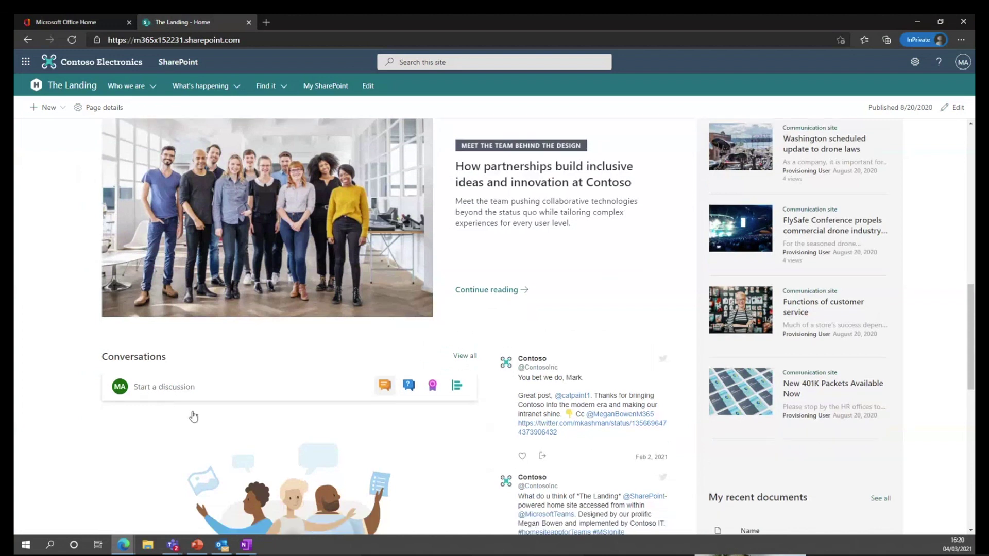
scroll(194, 412, down, 2)
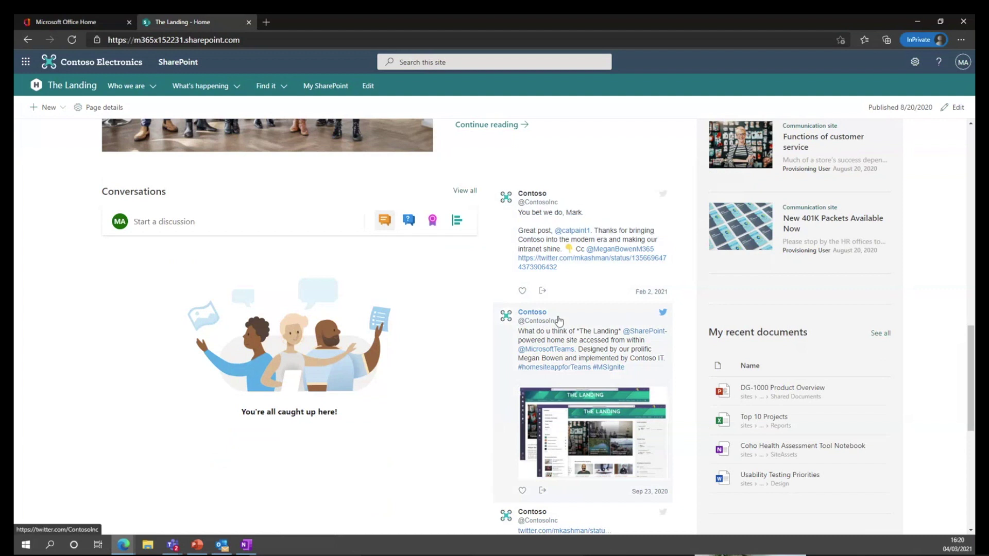
scroll(559, 321, down, 1)
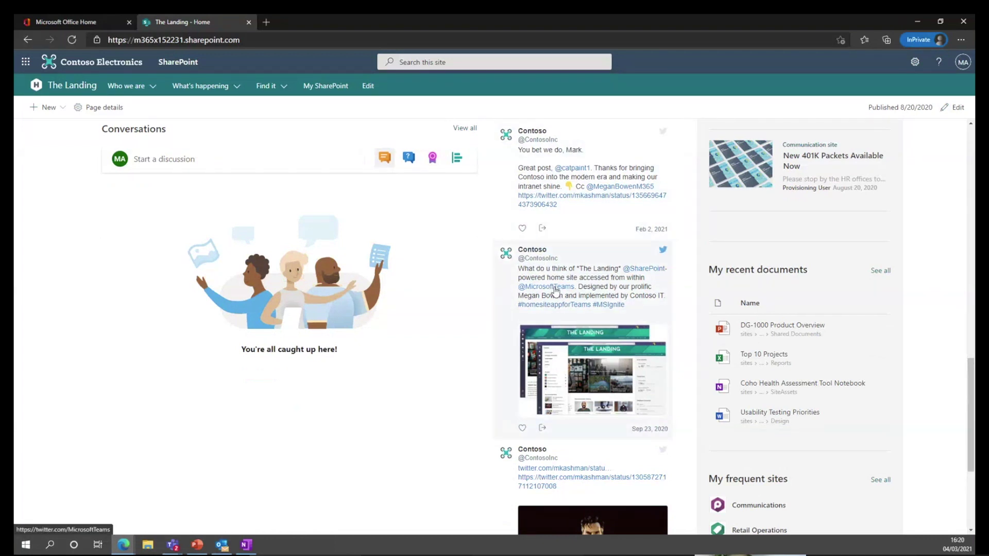
scroll(555, 290, down, 3)
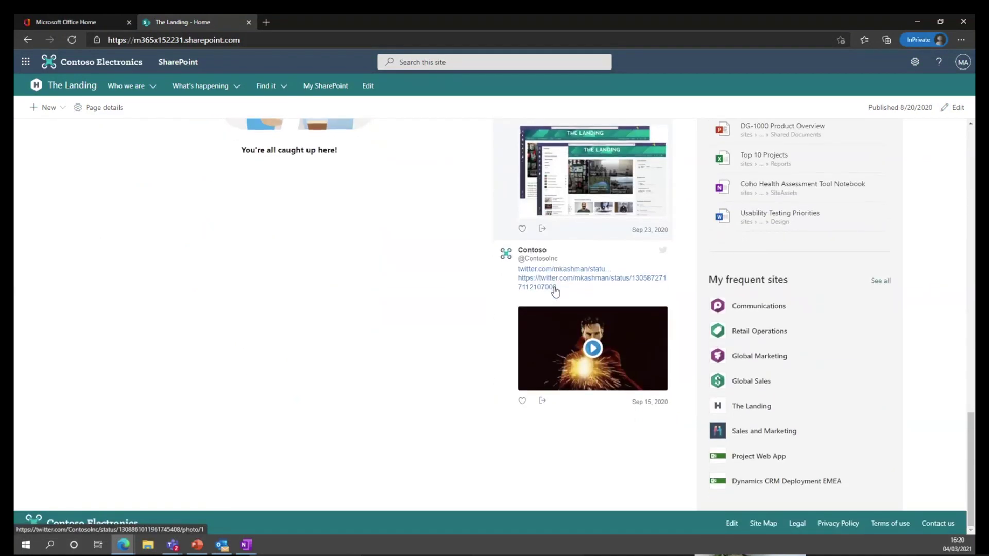
scroll(555, 291, up, 15)
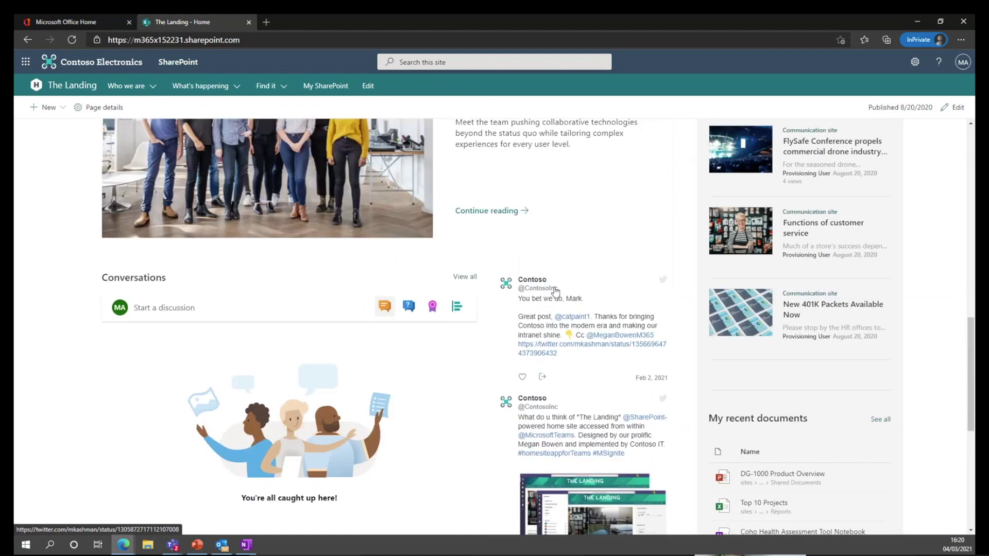
mouse_move(172, 88)
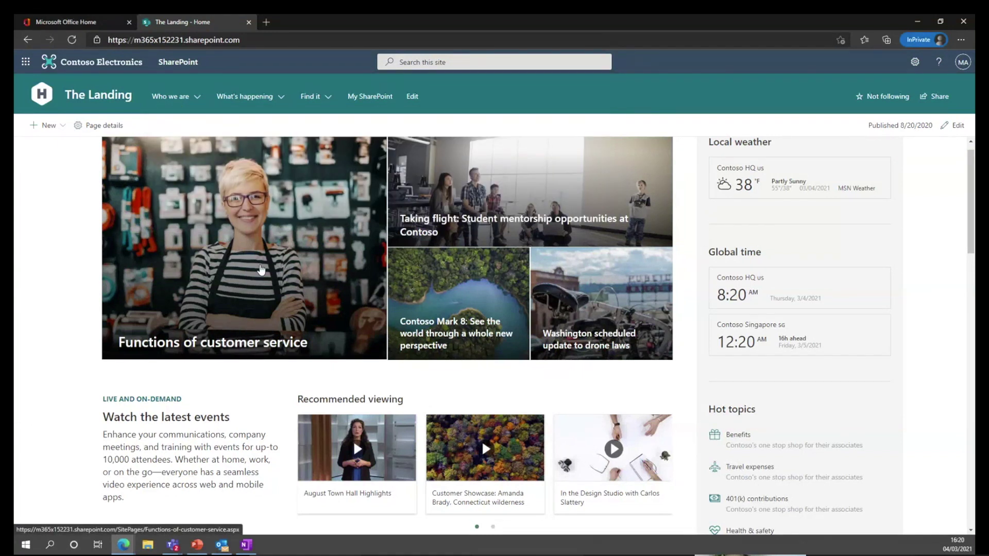
mouse_move(312, 98)
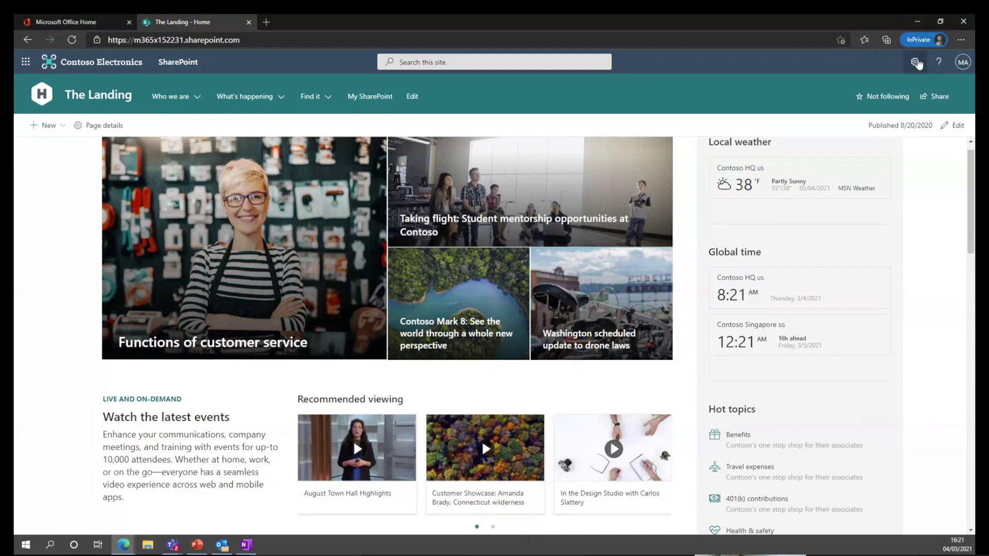
Open the site contents of The Landing through the site settings
click(916, 62)
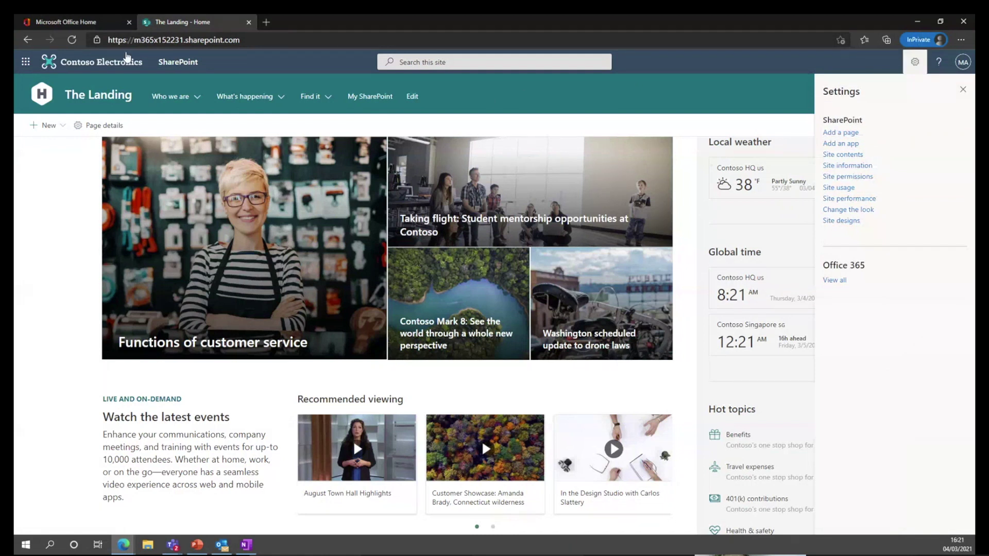
click(33, 44)
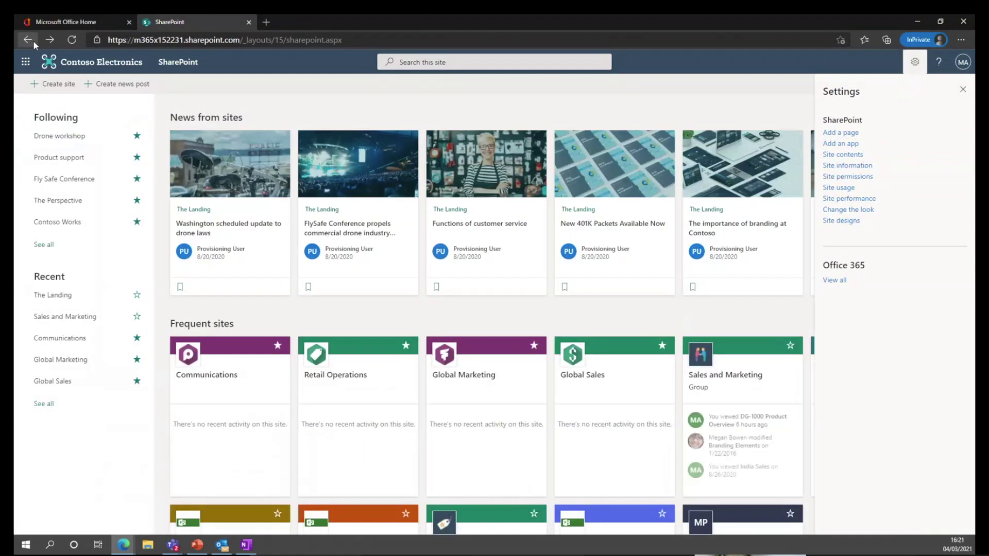
click(844, 154)
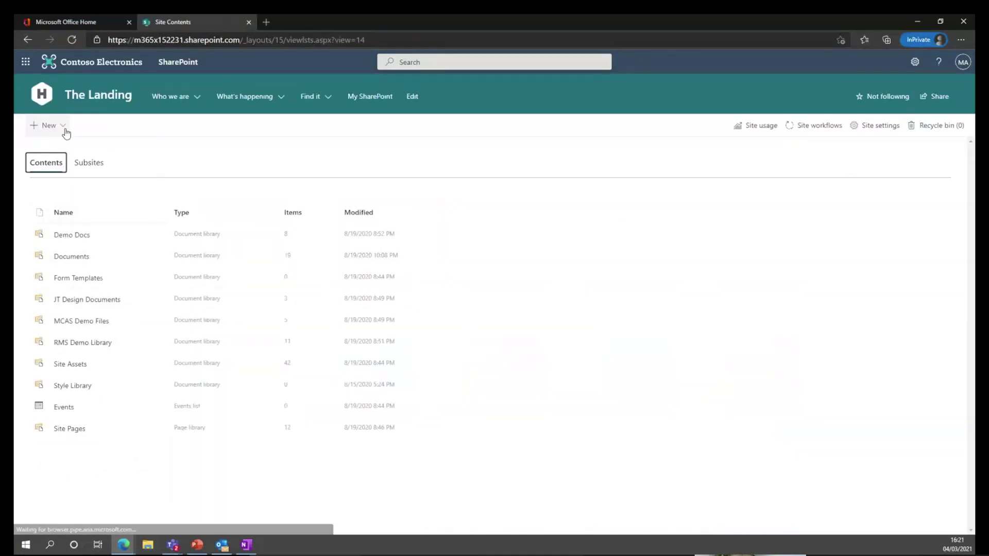
Start adding a new app to The Landing and open the SharePoint Store
click(60, 130)
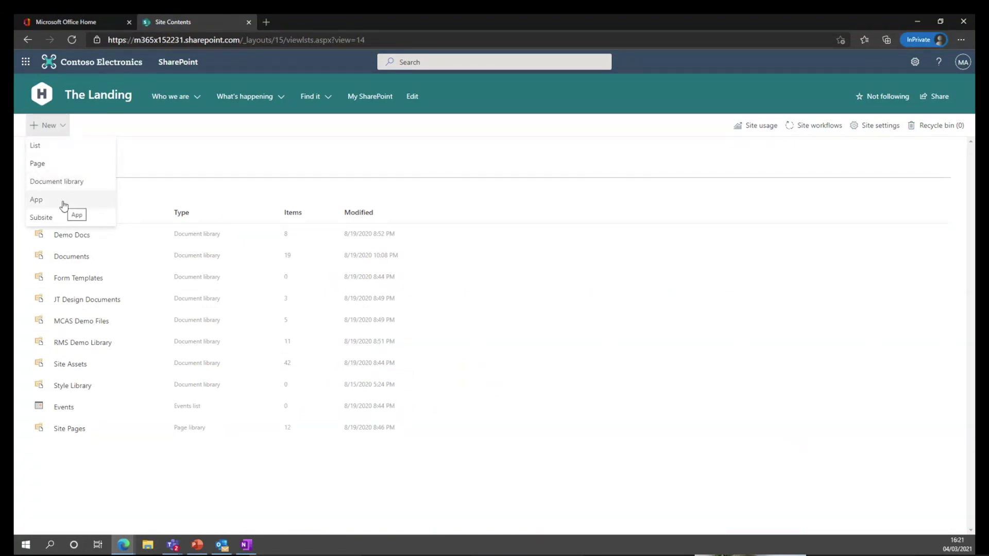
click(63, 204)
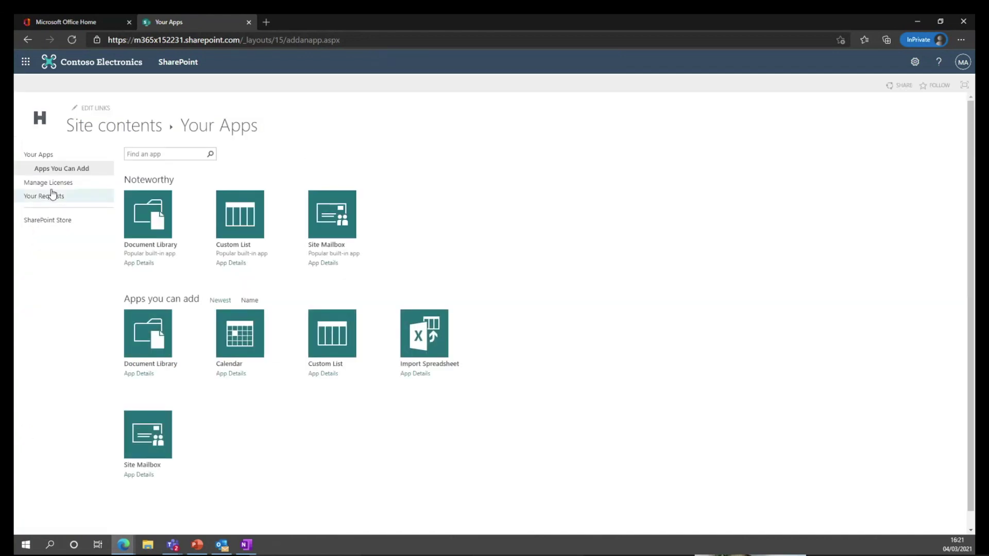
click(57, 221)
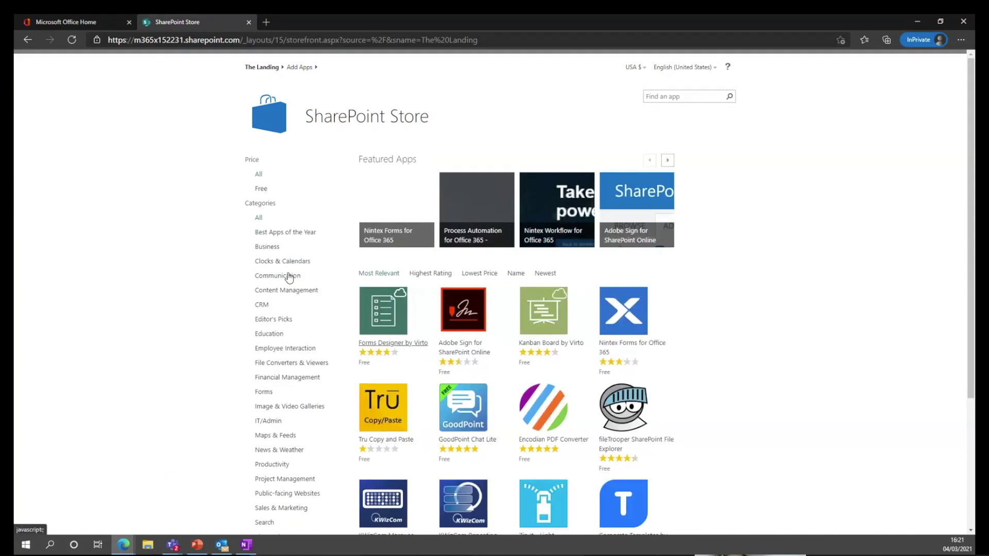
Browse the store's available apps and filter them by the IT/Admin category to examine the offerings
scroll(499, 342, down, 2)
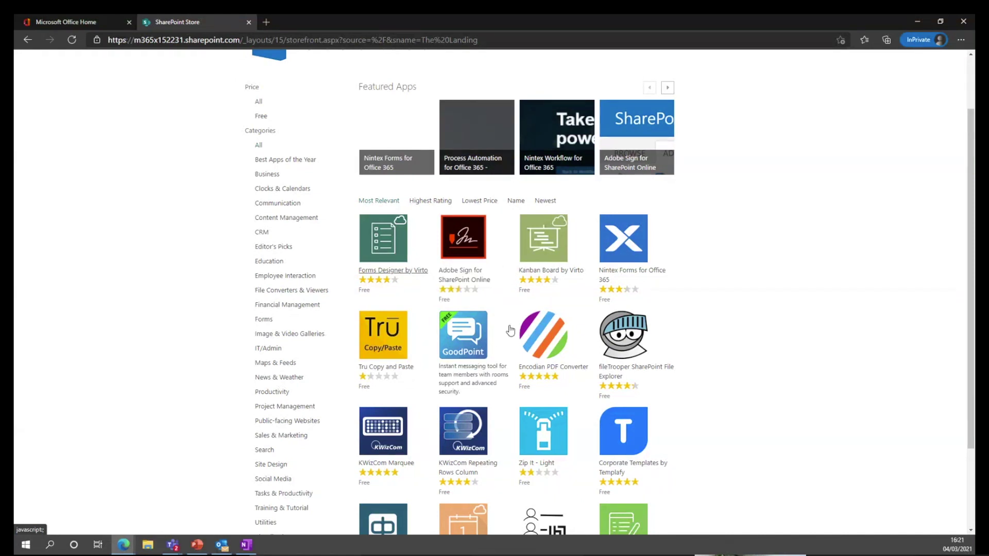
scroll(653, 320, down, 2)
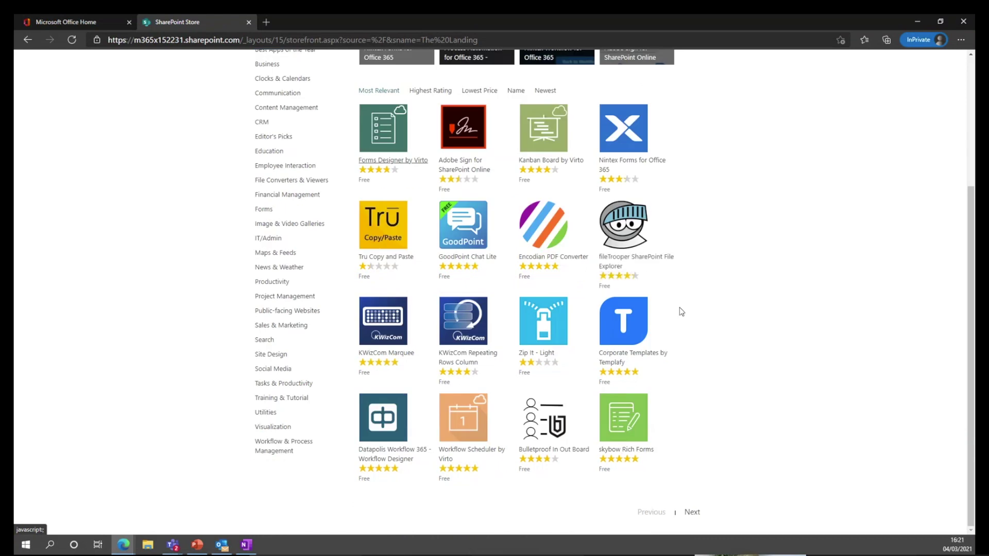
click(266, 240)
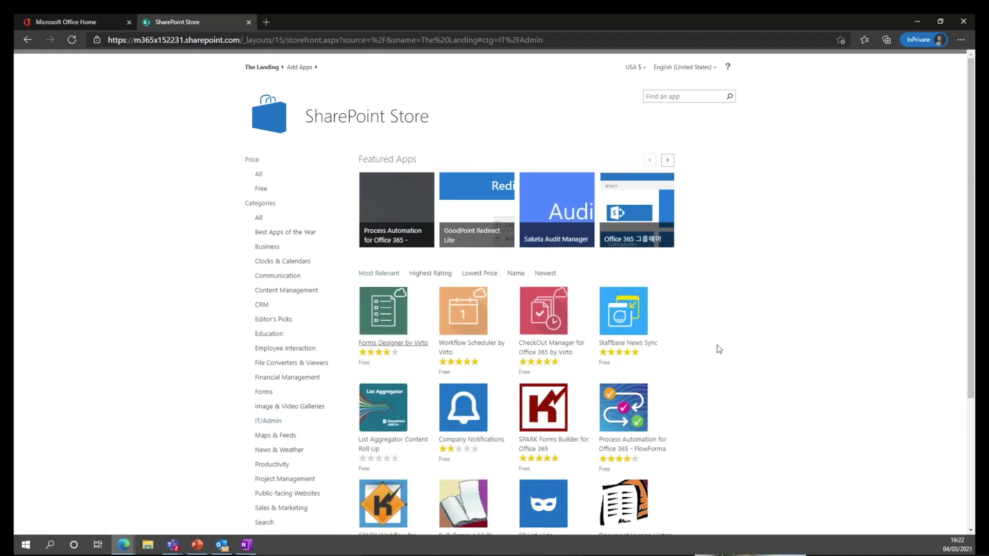
scroll(702, 350, down, 1)
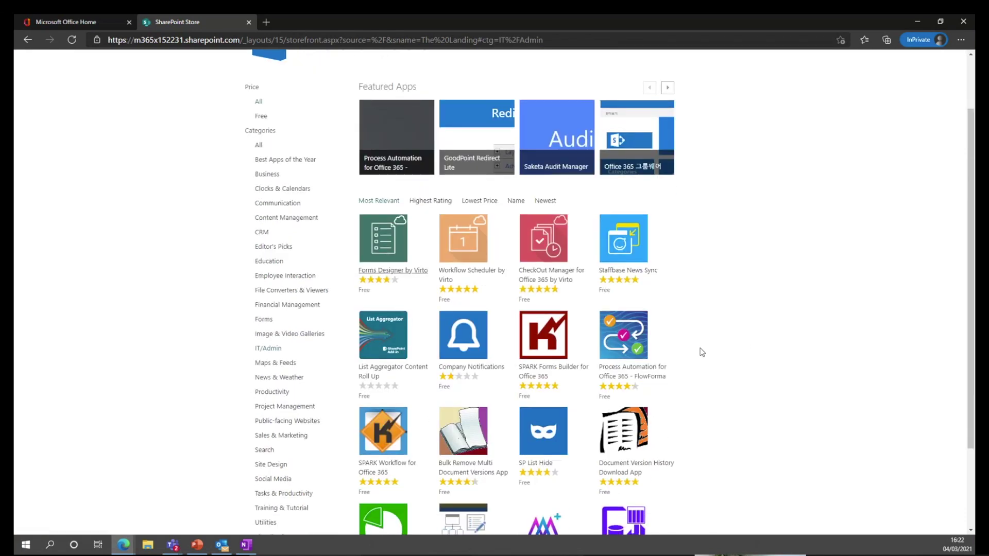
scroll(702, 352, down, 2)
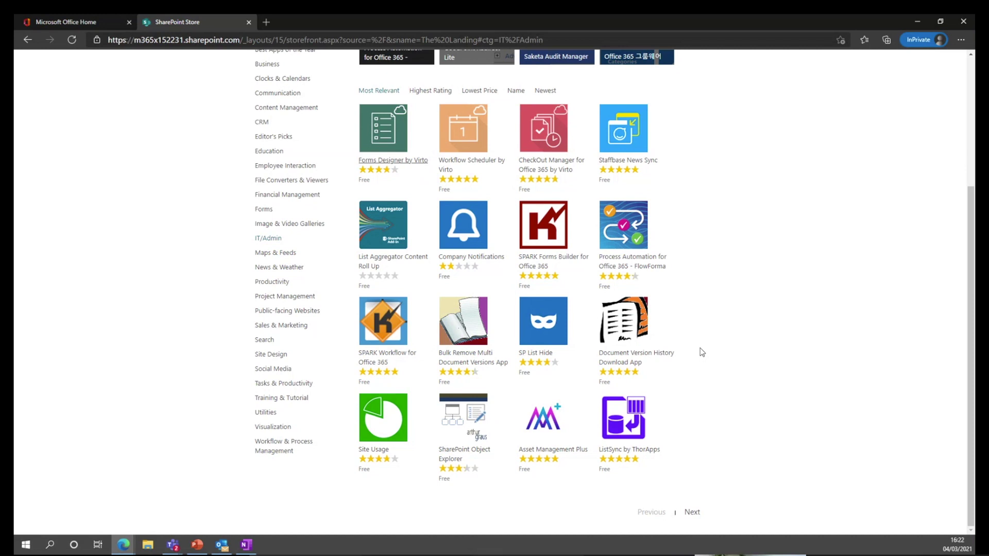
scroll(702, 352, up, 3)
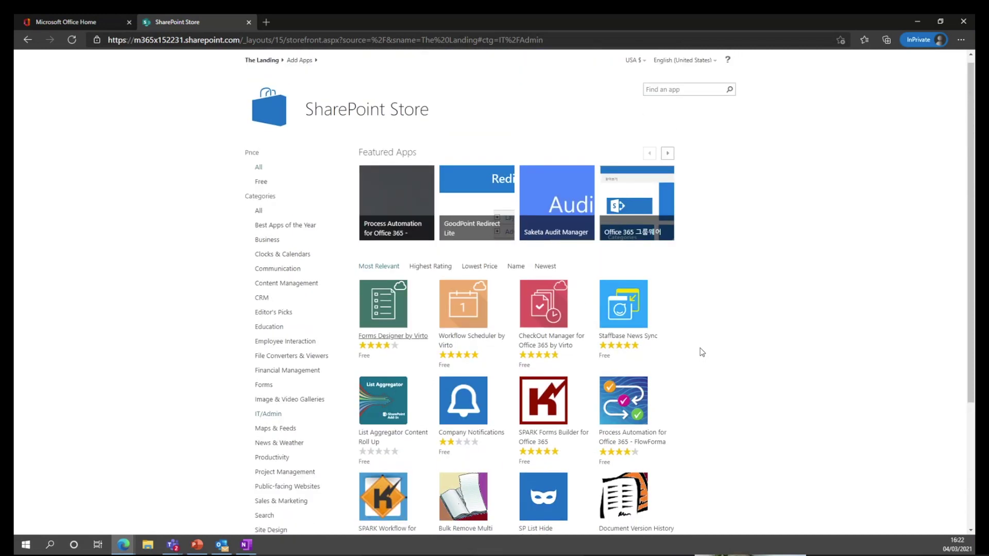
scroll(702, 353, up, 1)
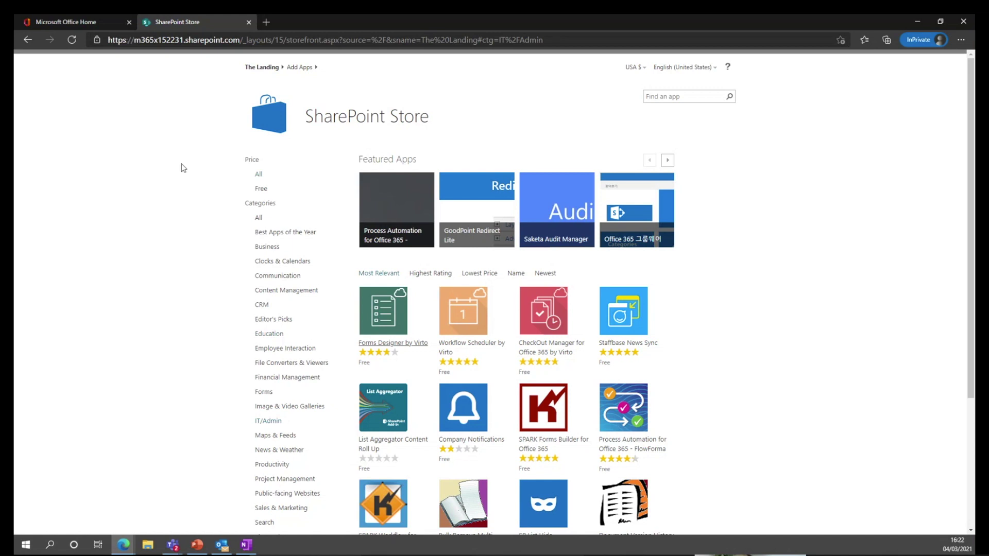
Return to The Landing's site contents and view the types of items that can be created there
click(22, 41)
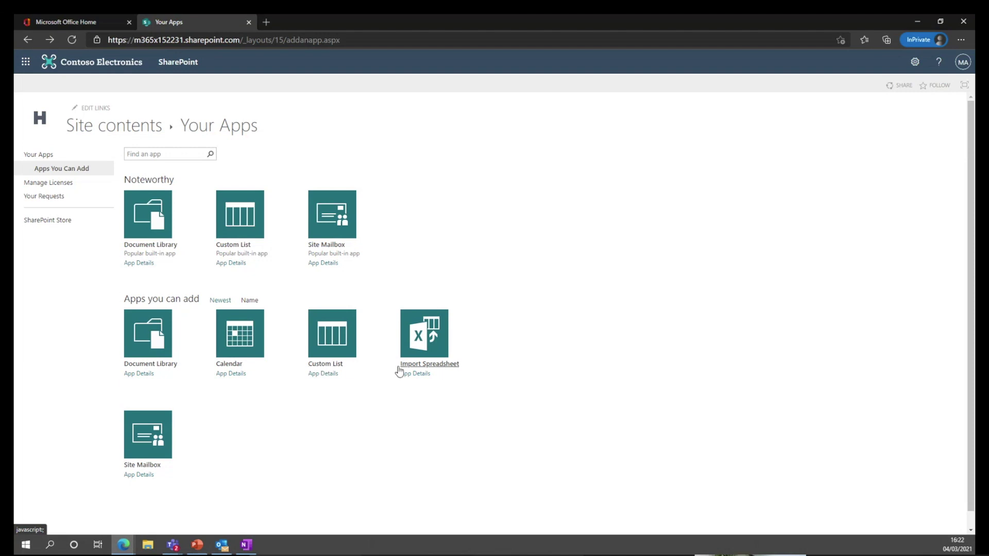
click(27, 40)
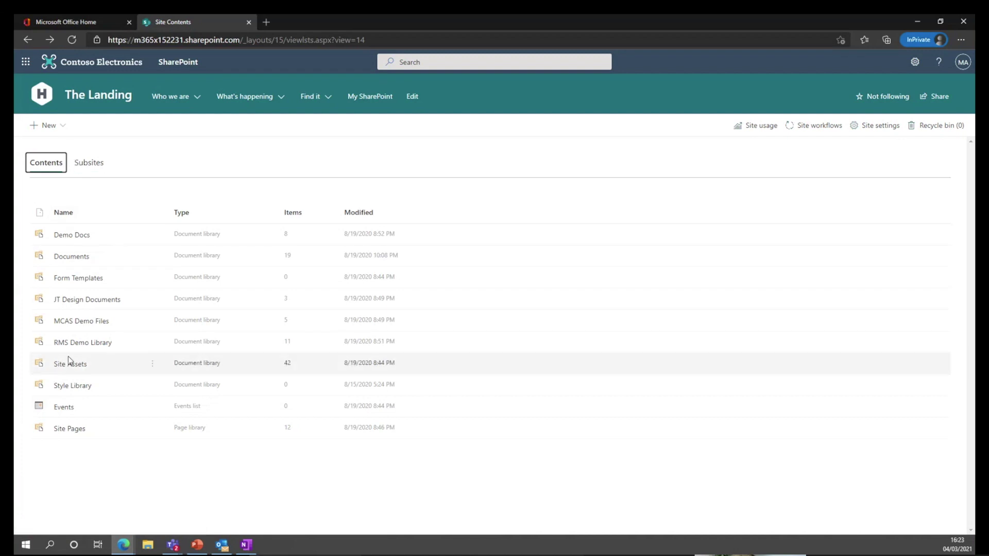
click(47, 125)
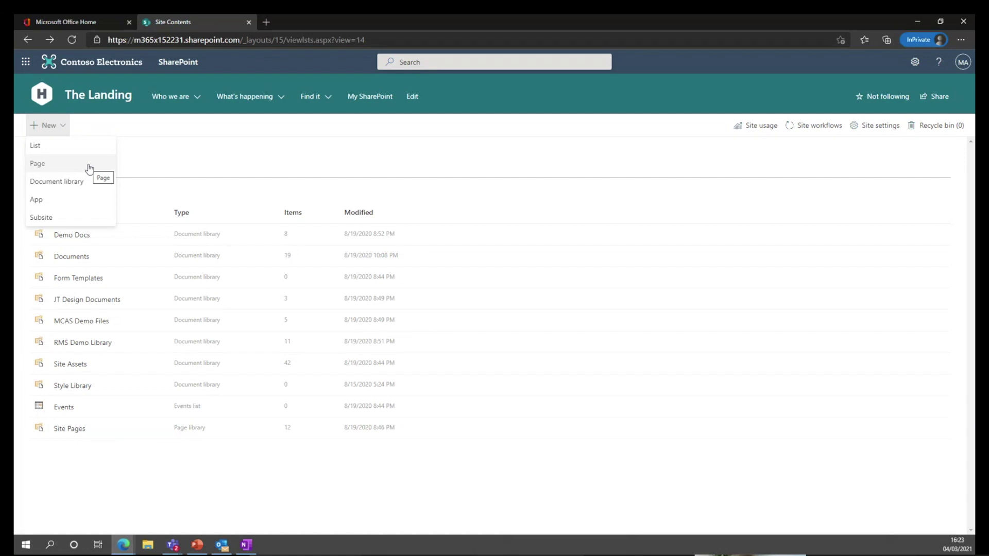
click(168, 160)
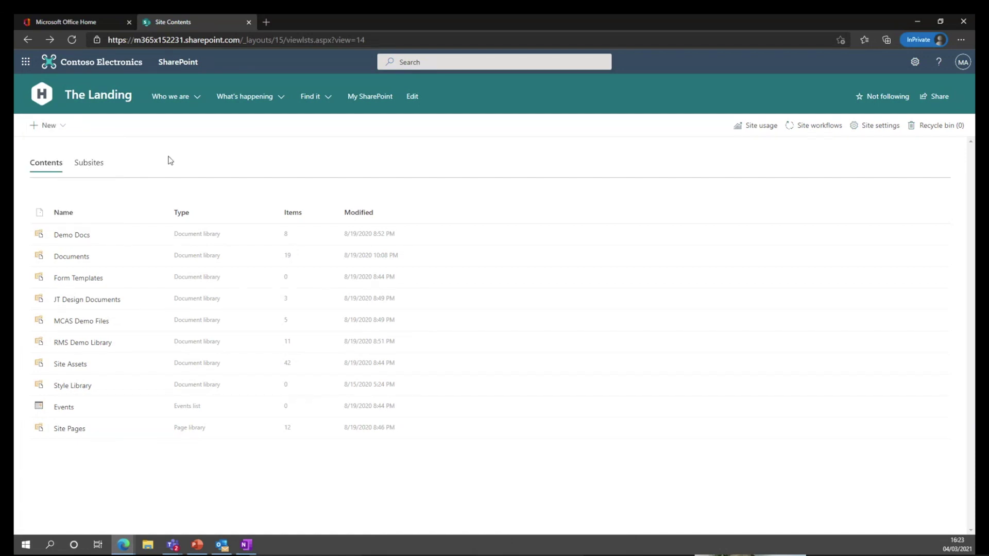
Check The Landing's subsites, then reopen the site from the frequent sites and look through its home page
click(97, 162)
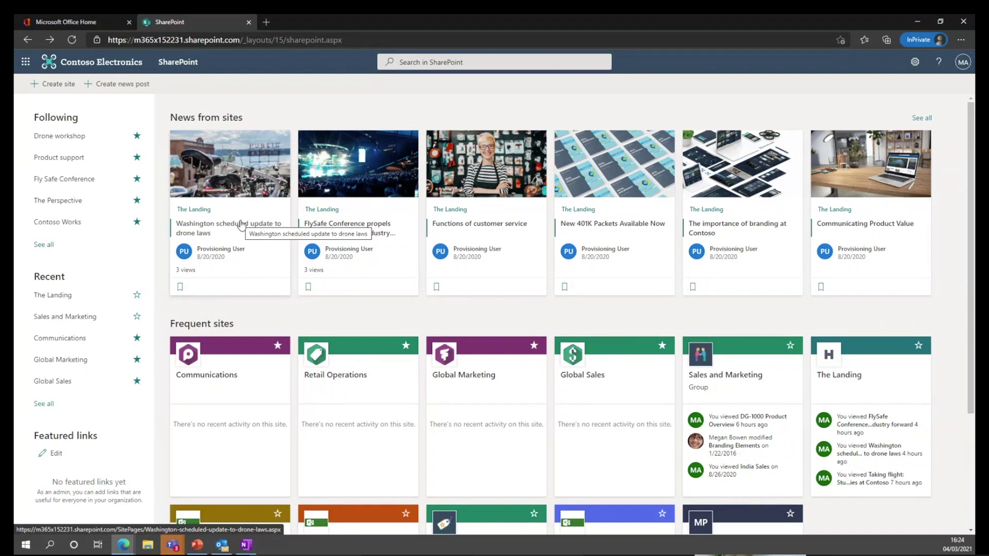
click(874, 359)
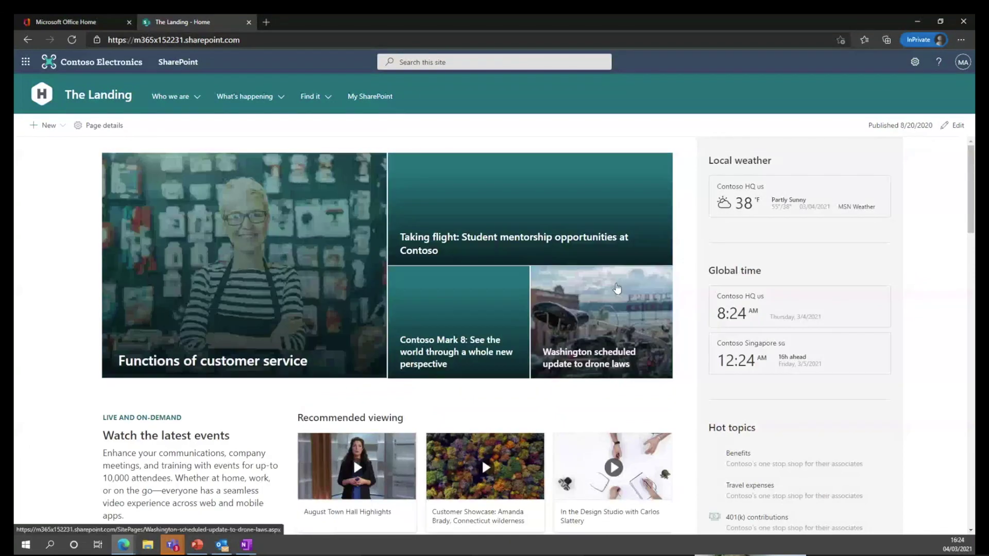
mouse_move(274, 96)
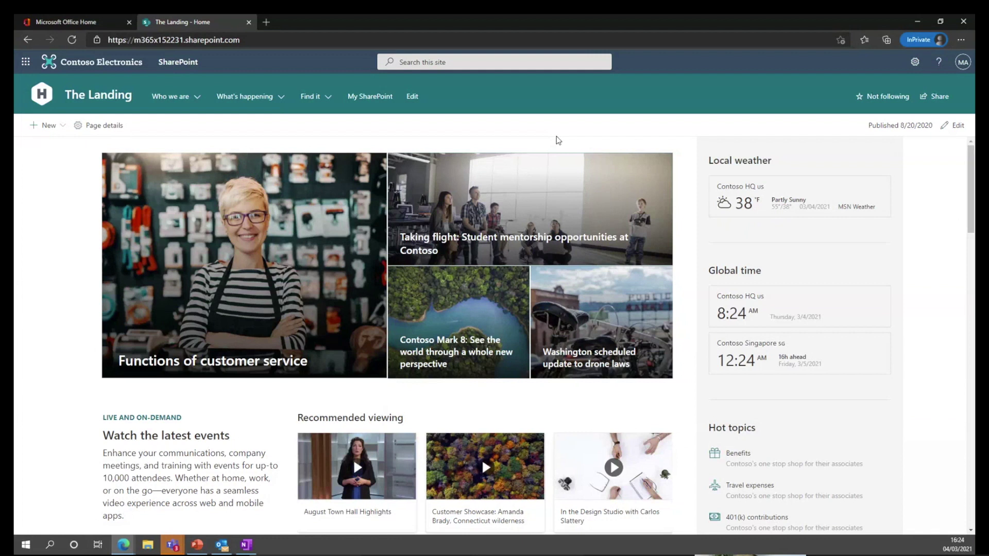
scroll(540, 374, down, 7)
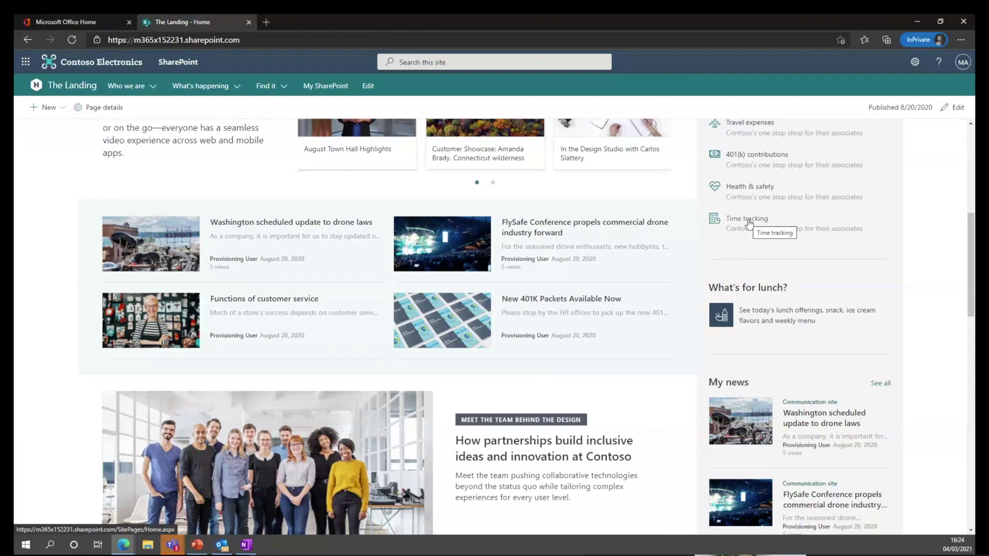
scroll(748, 223, up, 7)
Open the Sales and Marketing site from the frequent sites and look through its group membership list
click(31, 44)
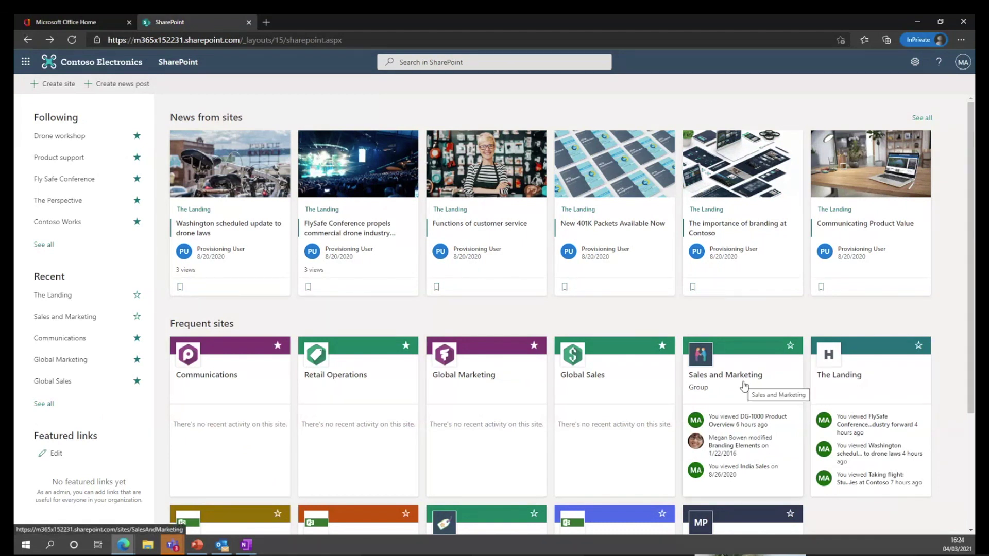
click(743, 385)
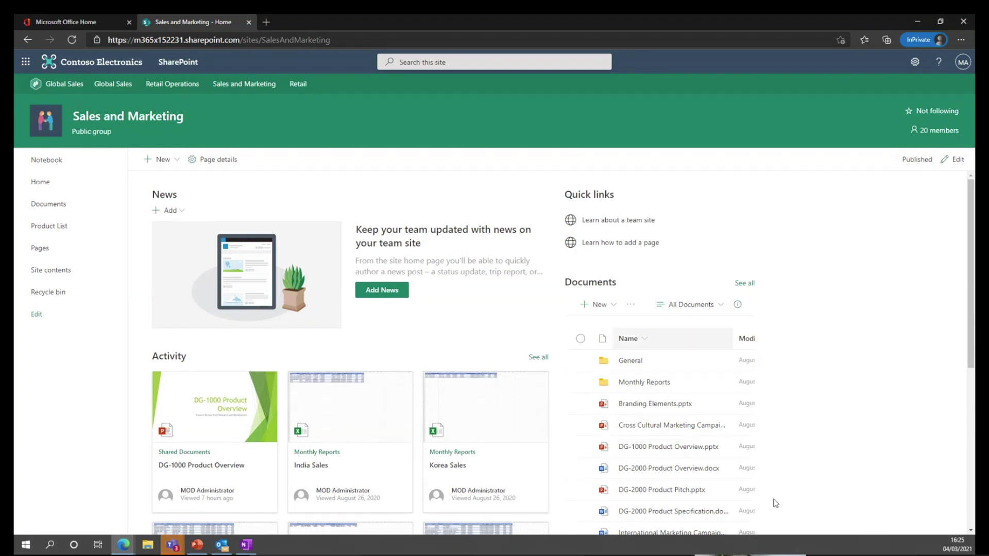
click(931, 132)
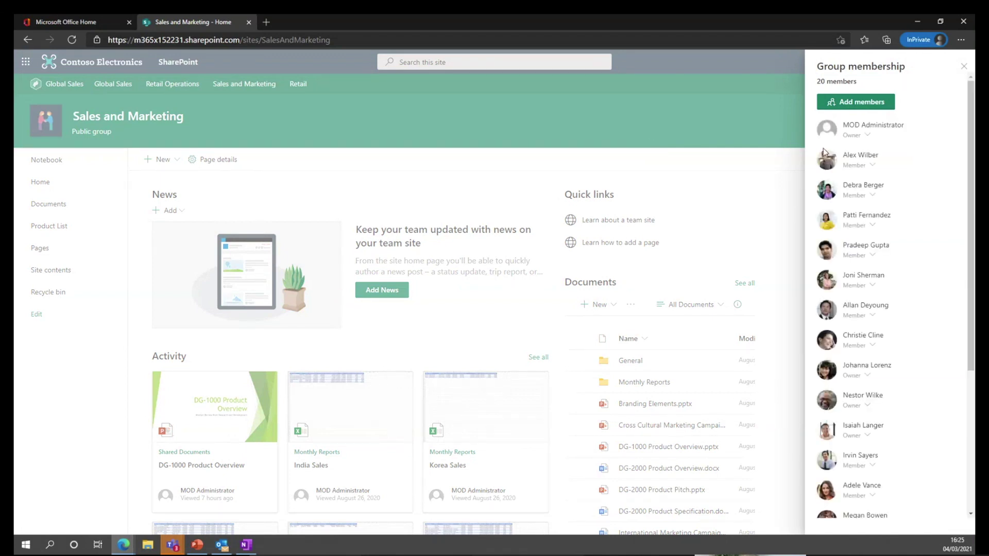
mouse_move(859, 156)
scroll(868, 360, down, 4)
scroll(869, 395, up, 4)
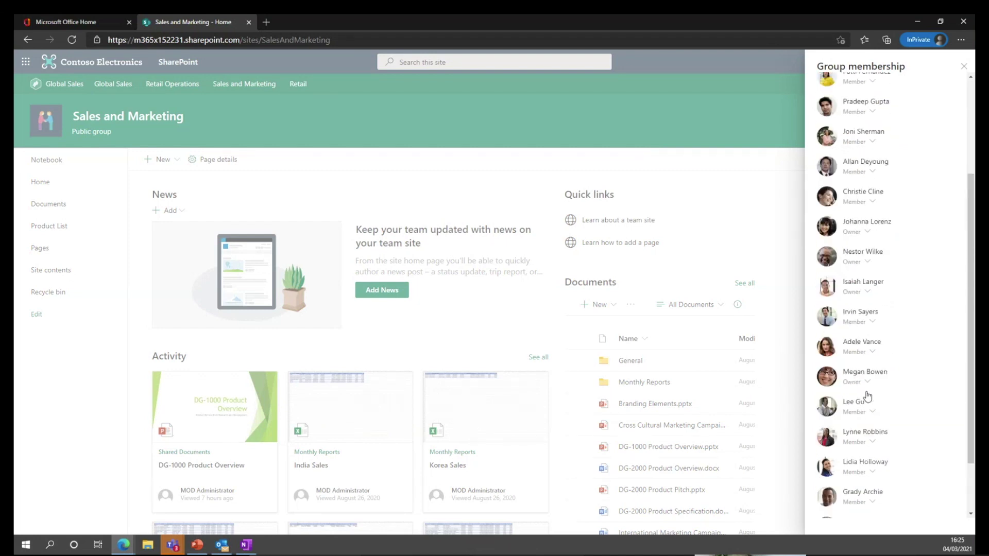
View the role options available for a group member and close the membership list without changing anything
click(872, 225)
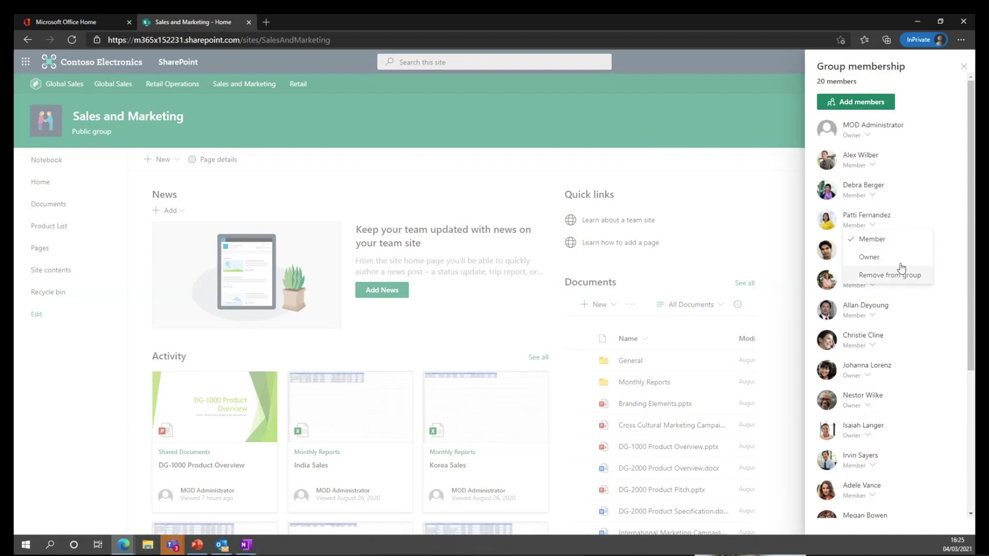
key(Escape)
click(963, 66)
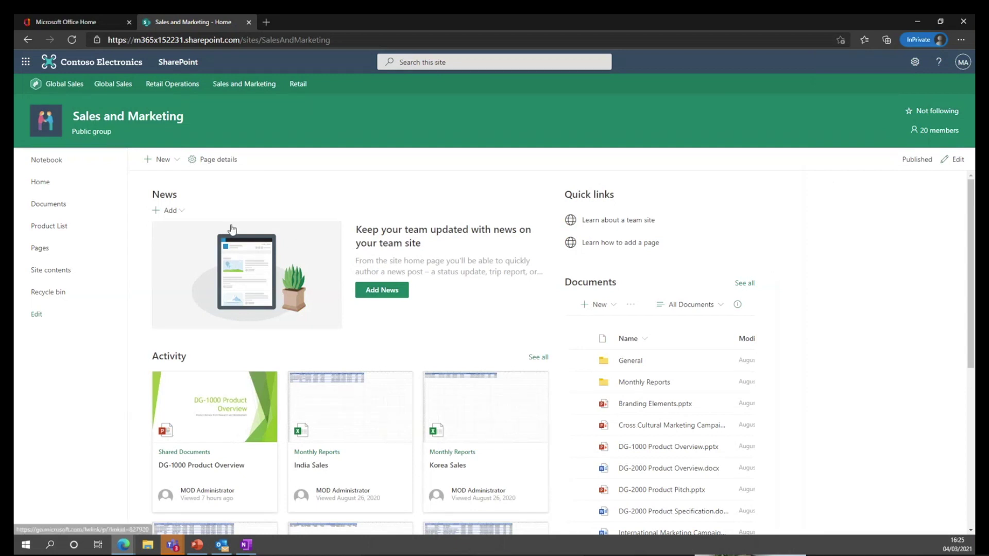
View the item types that can be created on the Sales and Marketing site, open the plan creation form and cancel it
click(167, 159)
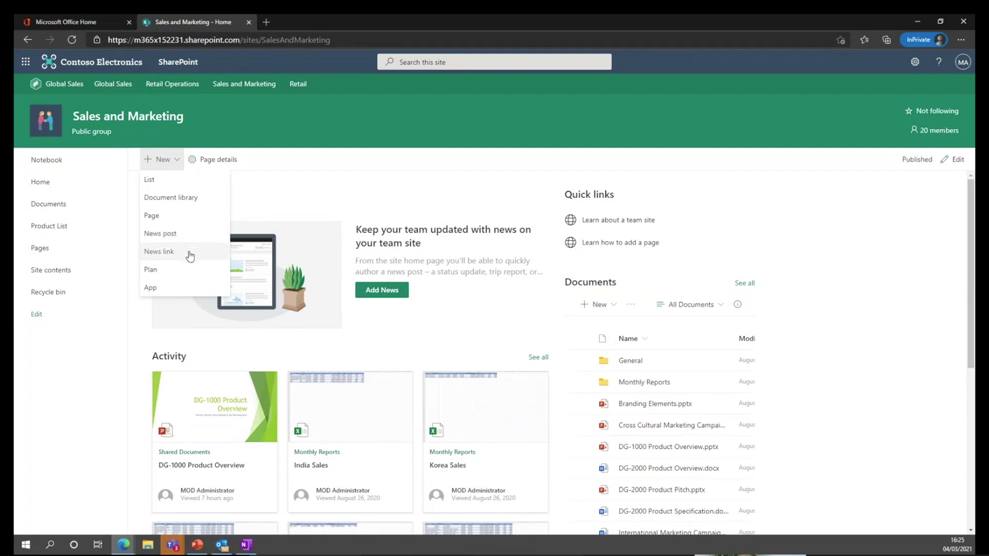
click(190, 269)
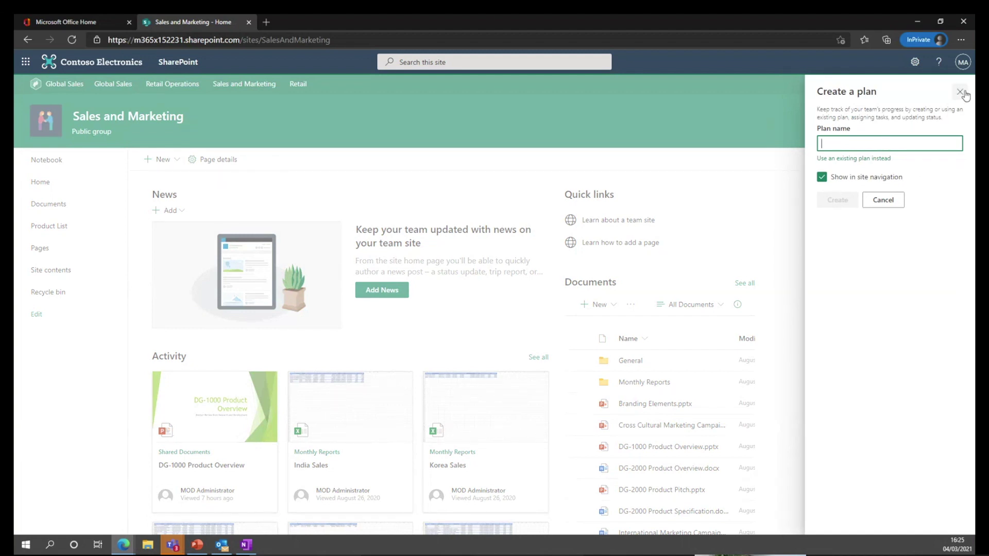
click(883, 199)
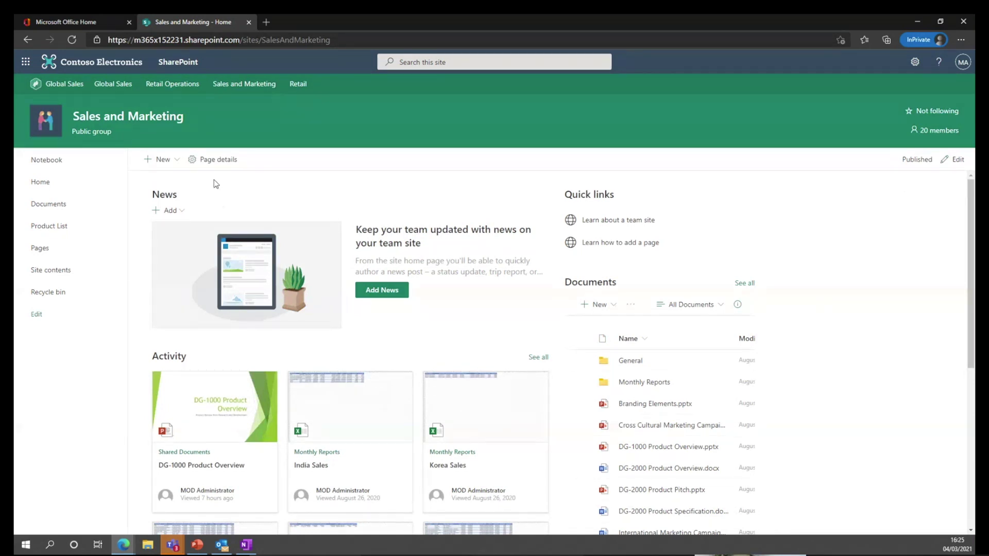
Look through the Sales and Marketing home page's activity and documents, and view its page details
scroll(281, 209, down, 5)
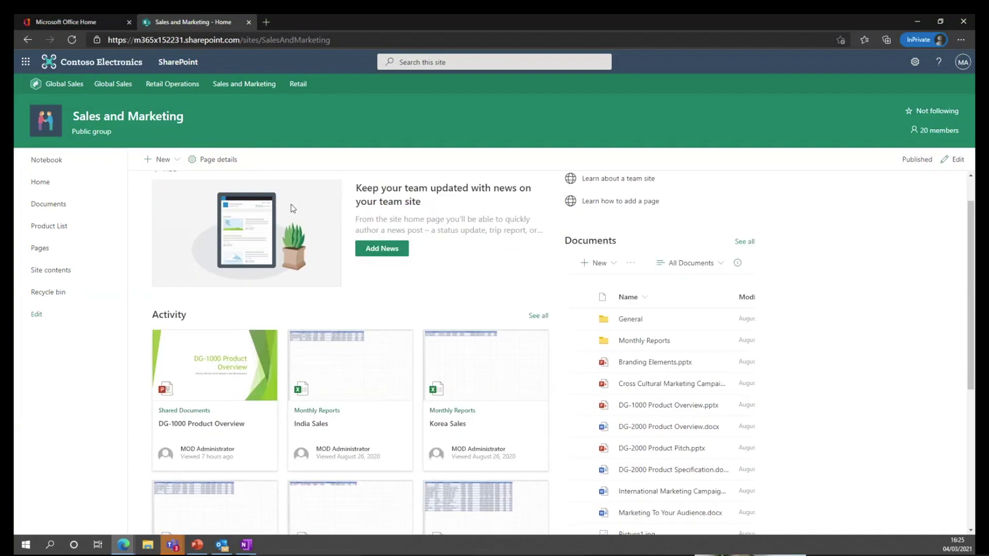
scroll(299, 227, down, 1)
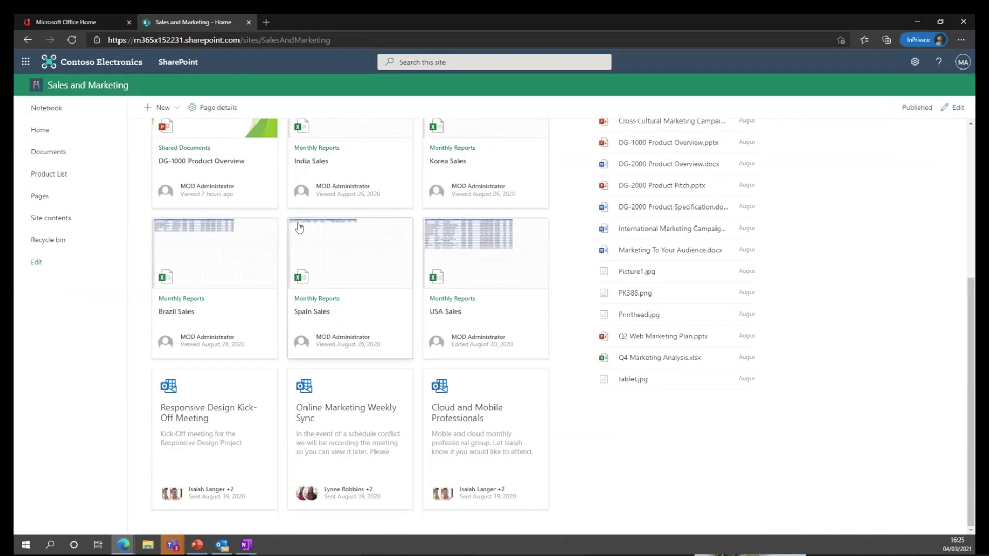
scroll(299, 227, up, 5)
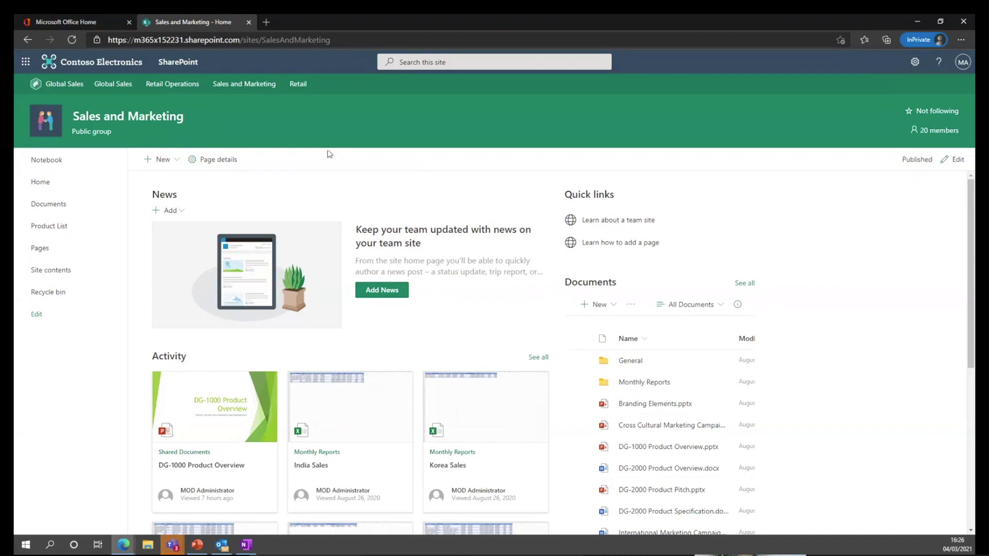
click(225, 159)
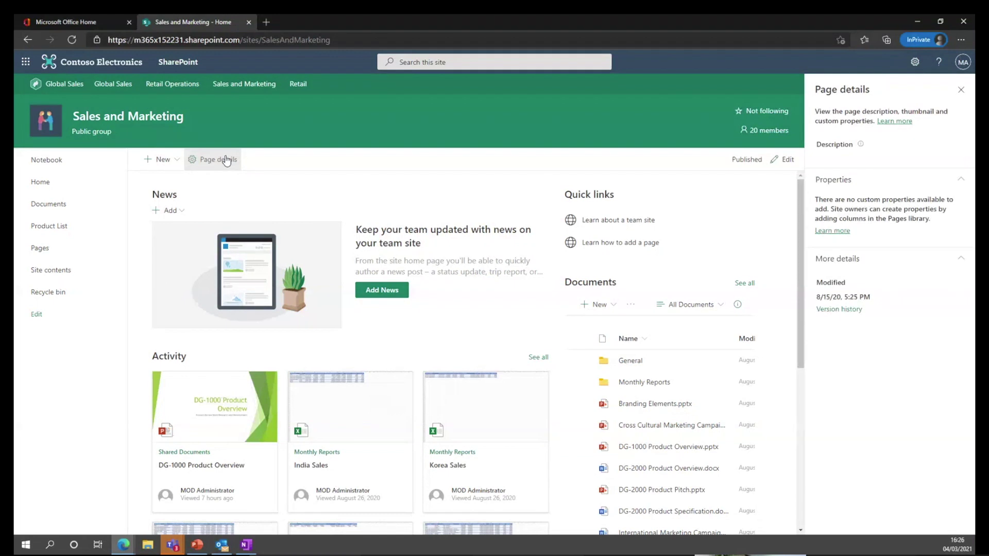
click(959, 90)
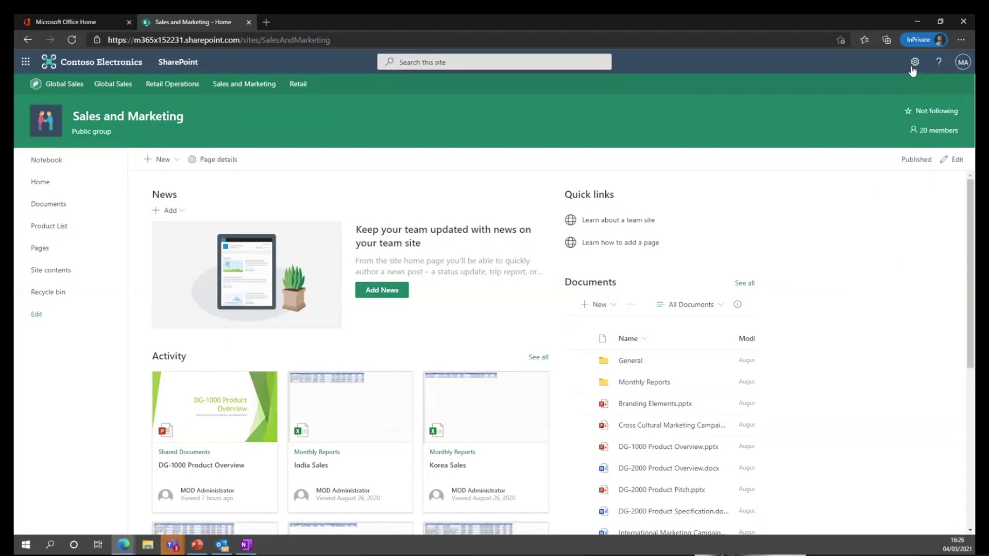
Check which site designs are available for the Sales and Marketing site in the site settings
click(915, 62)
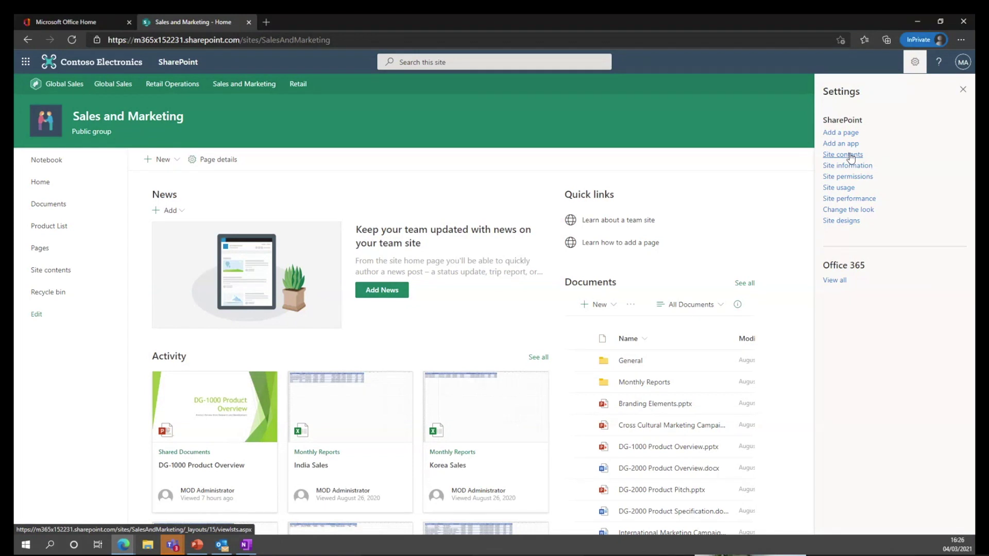
click(849, 221)
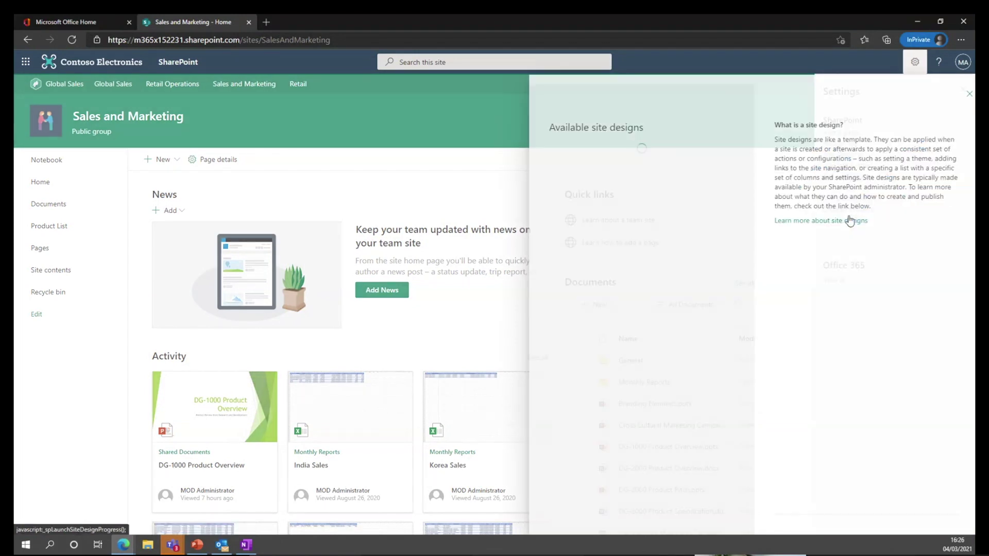
click(723, 165)
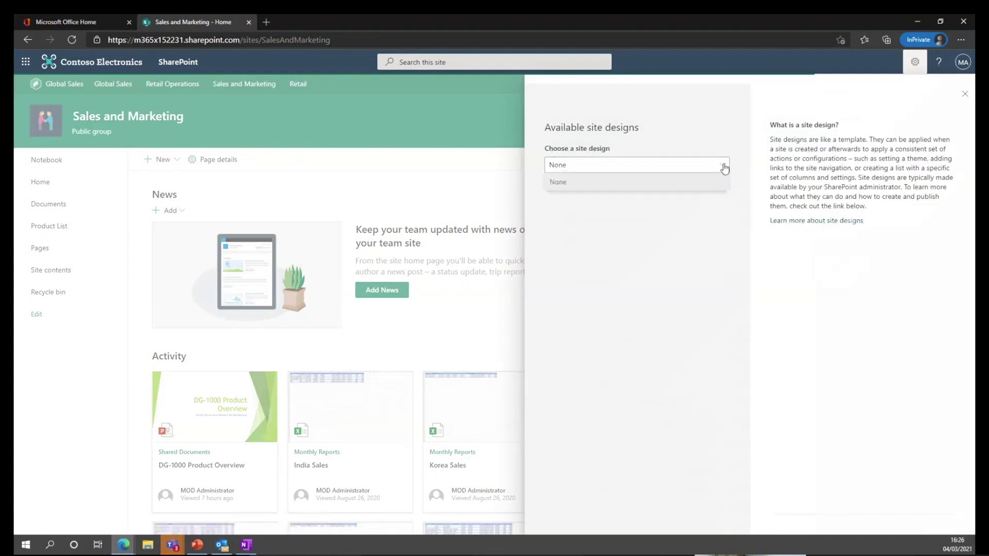
click(964, 94)
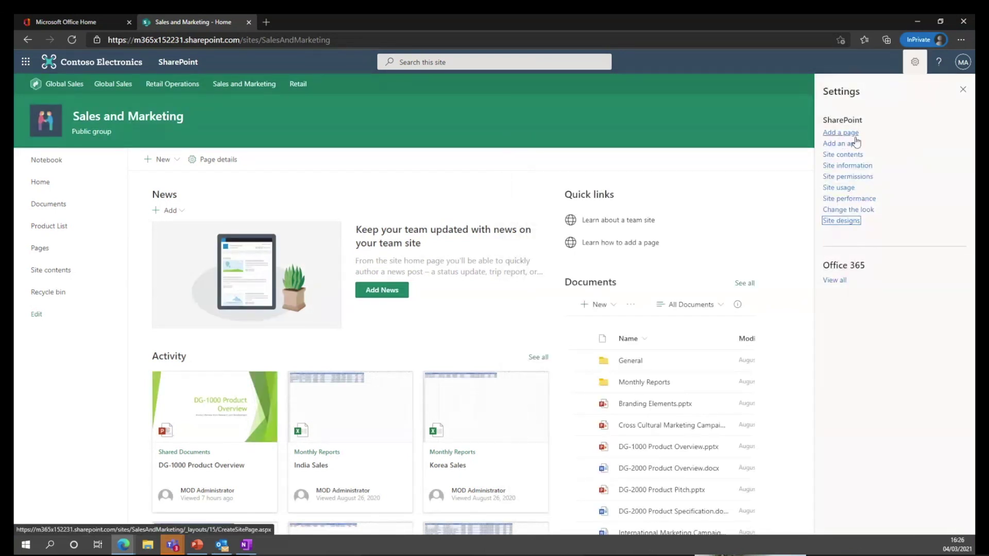
Open the site contents of Sales and Marketing and view the types of items that can be created there
click(847, 155)
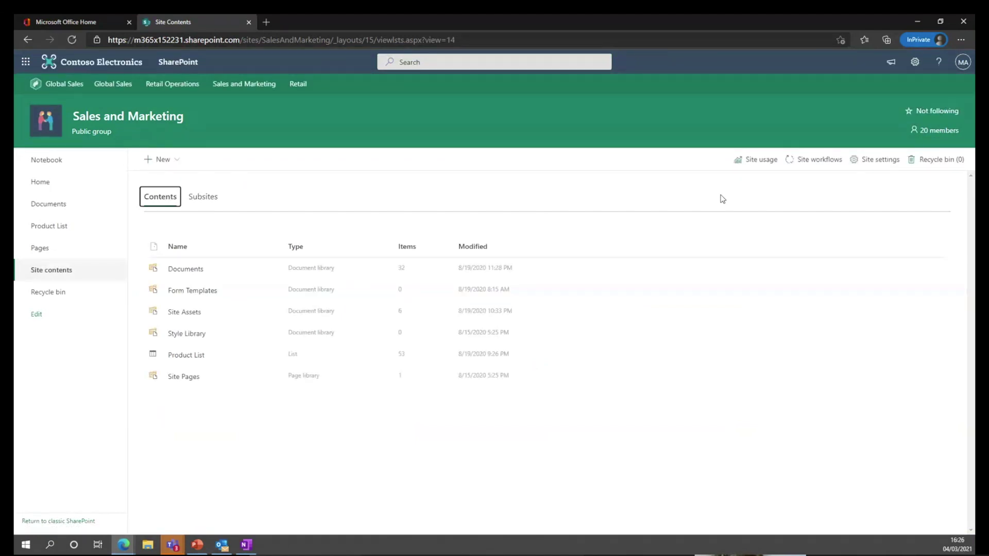
click(159, 160)
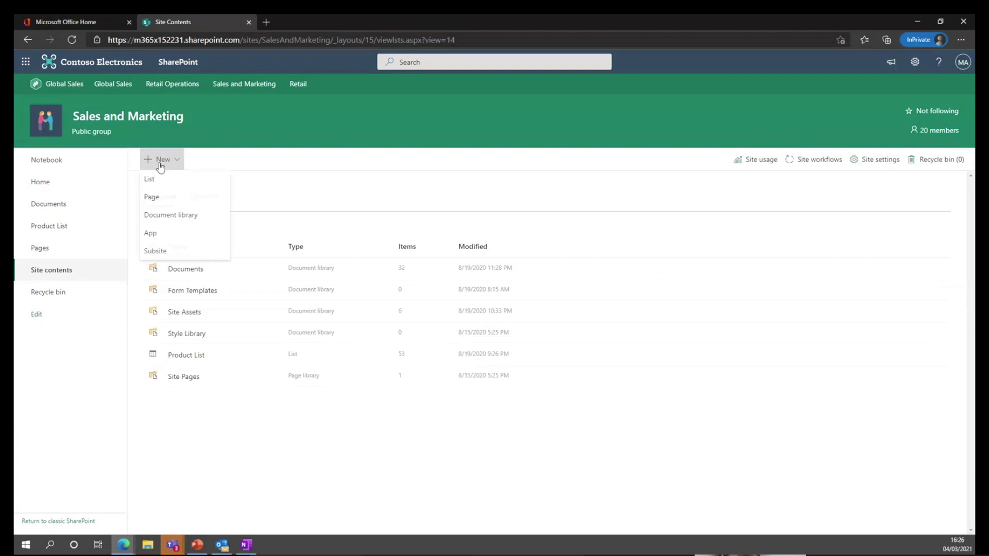
click(250, 190)
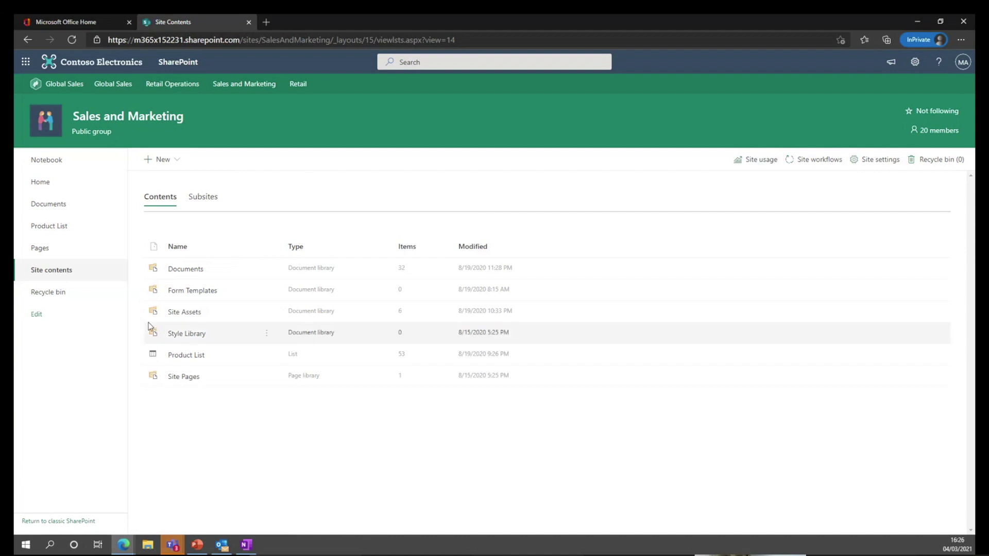
Open the Sales and Marketing Documents library and view its Power Apps options
click(60, 207)
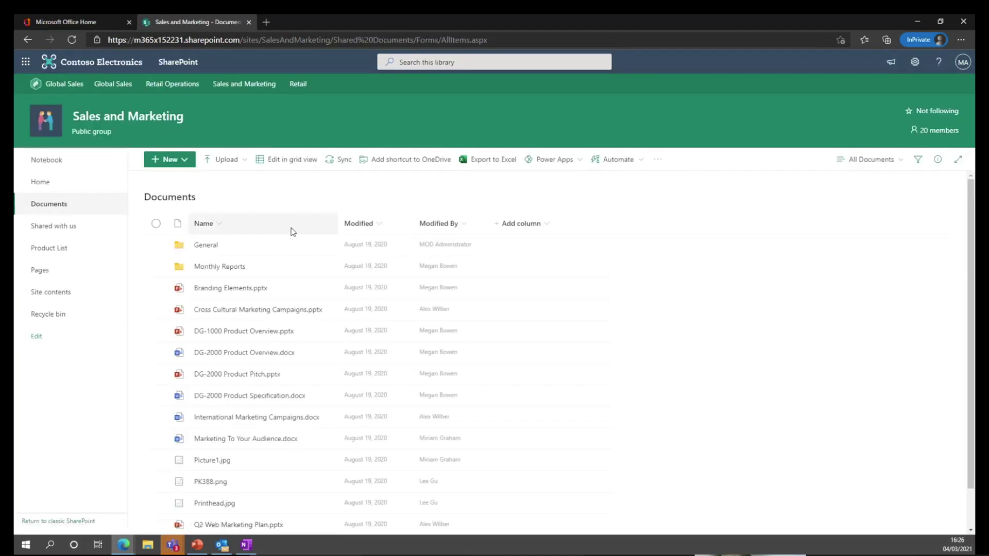
click(579, 162)
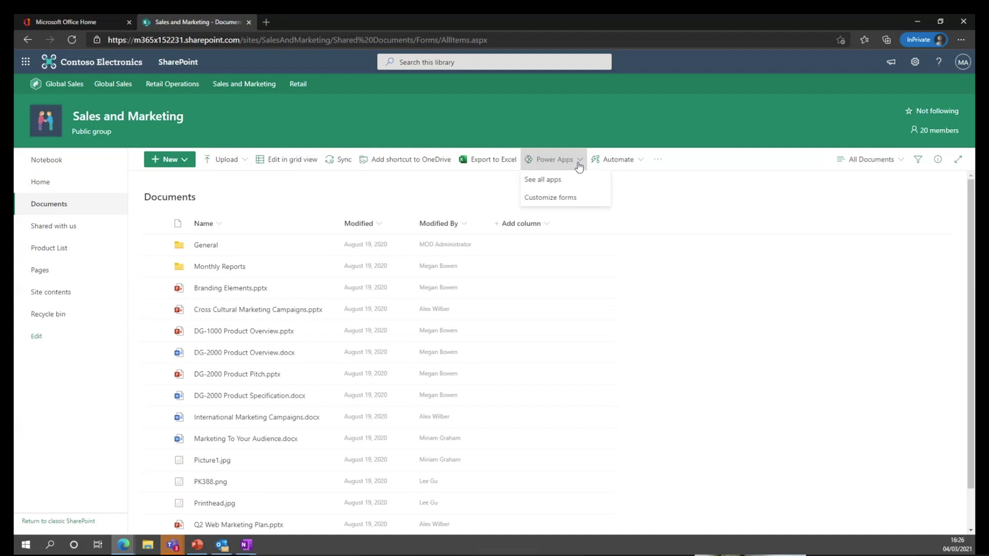
Create a Power Automate flow for the library from the "Send a customized email when a new file is added" template
click(629, 161)
mouse_move(636, 180)
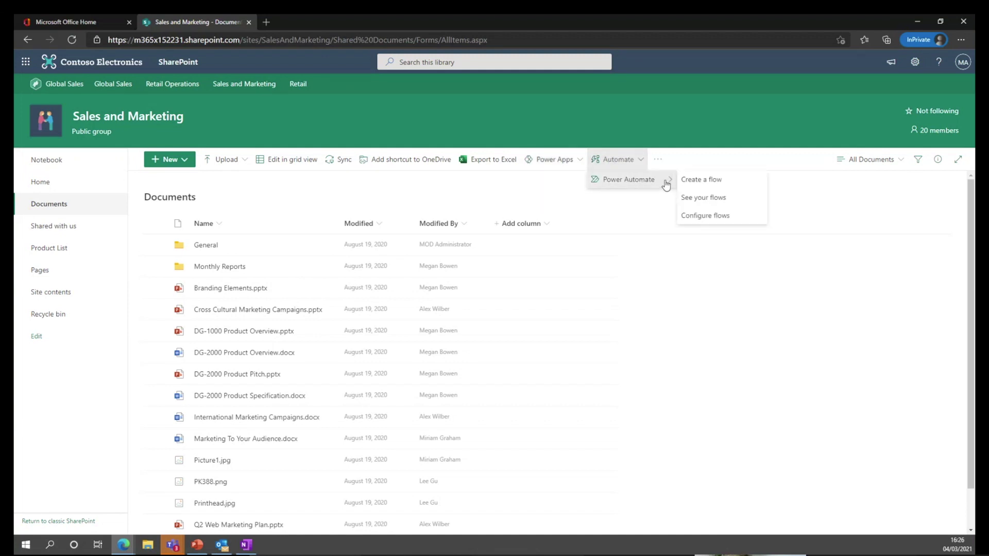
click(700, 181)
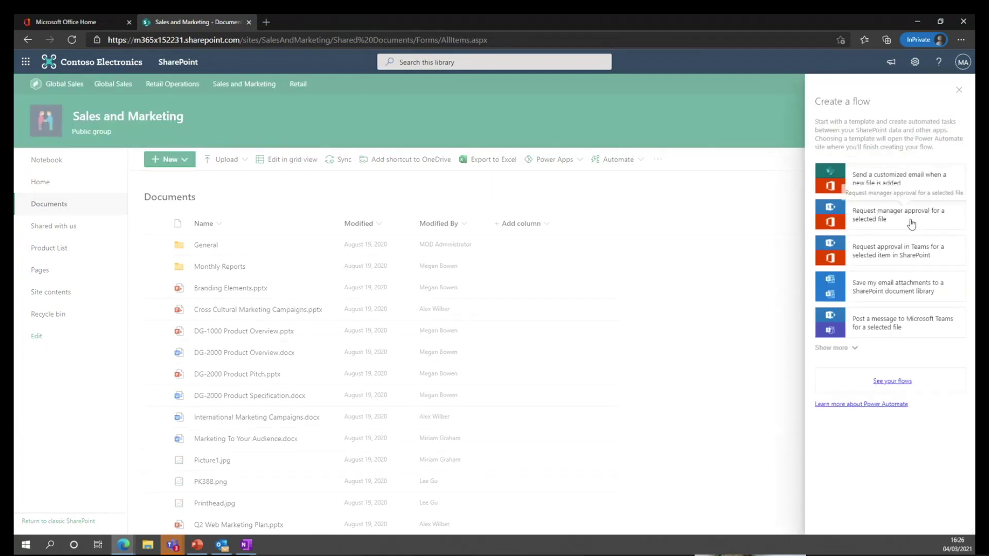
click(917, 190)
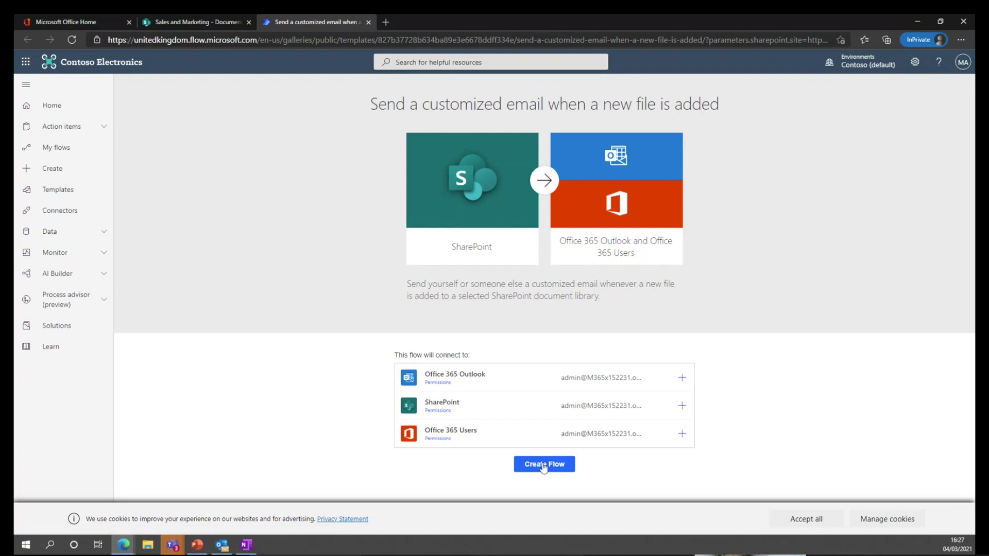
click(541, 467)
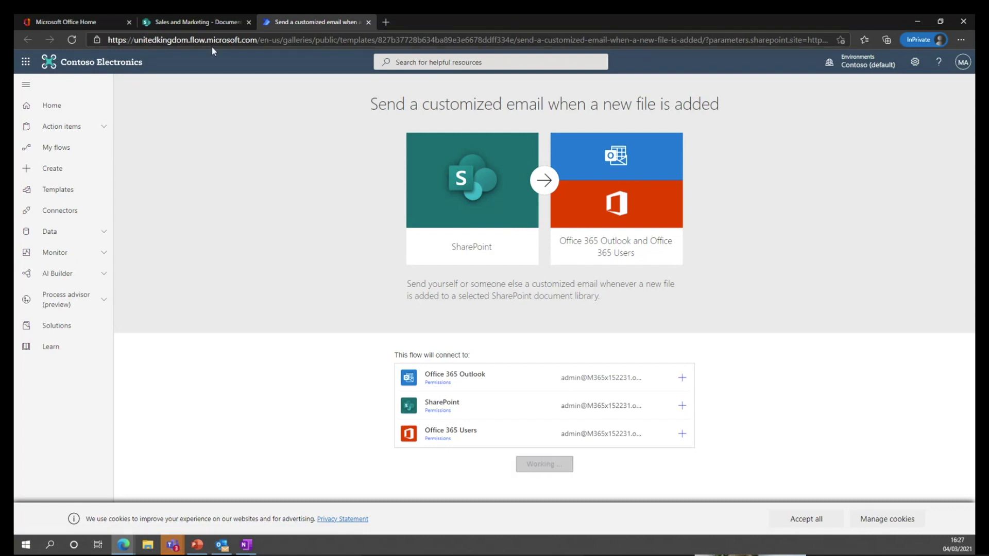
Create a new Word document in the Sales and Marketing Documents library and return to the library
click(202, 23)
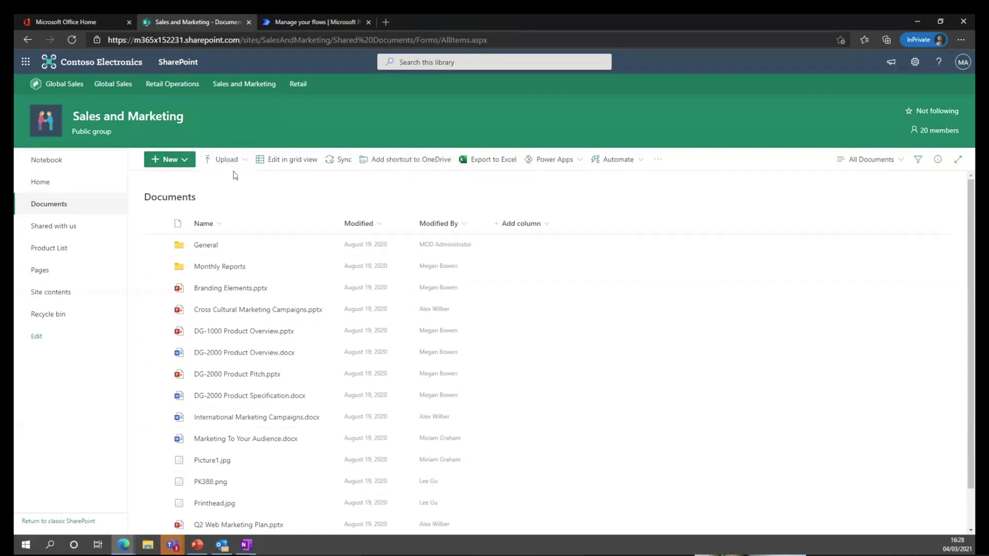
click(186, 160)
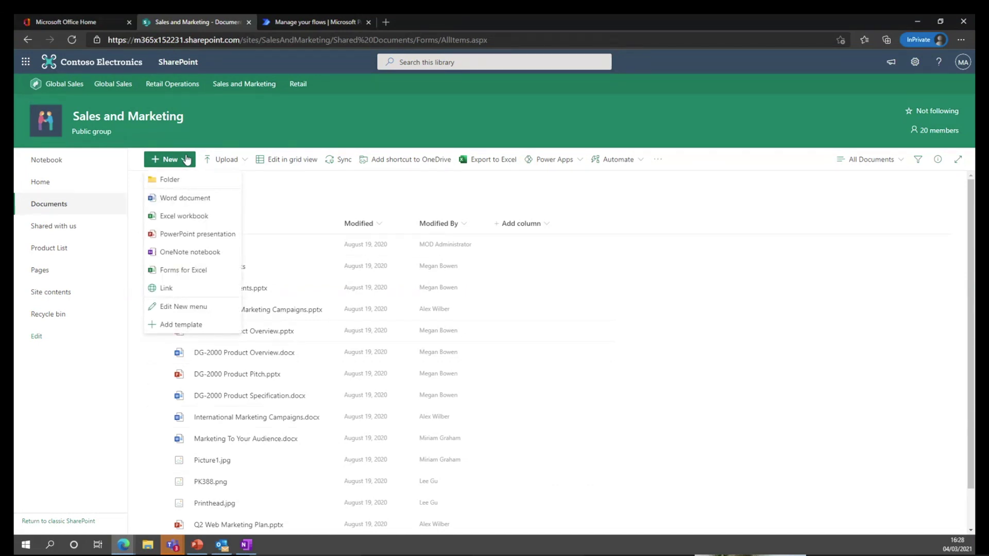
click(203, 199)
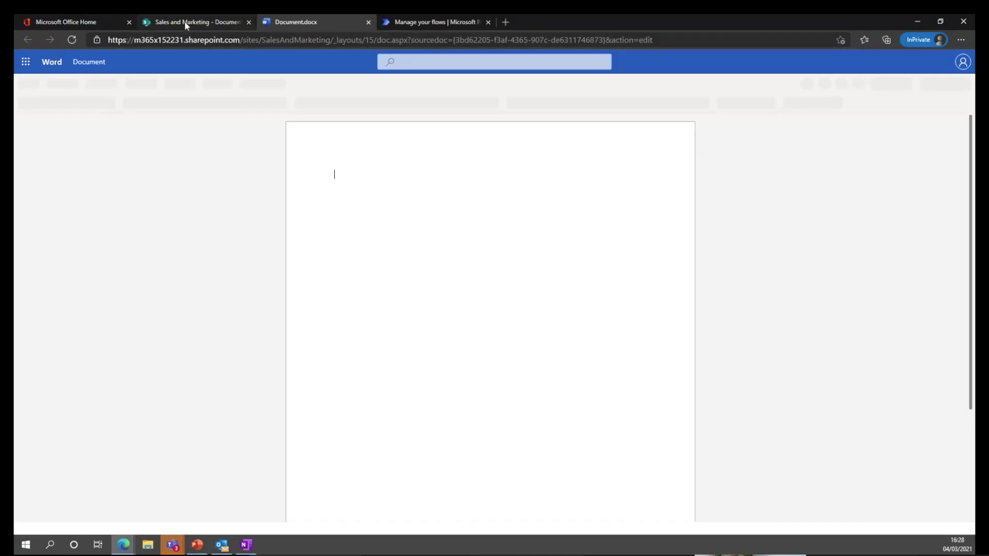
click(185, 23)
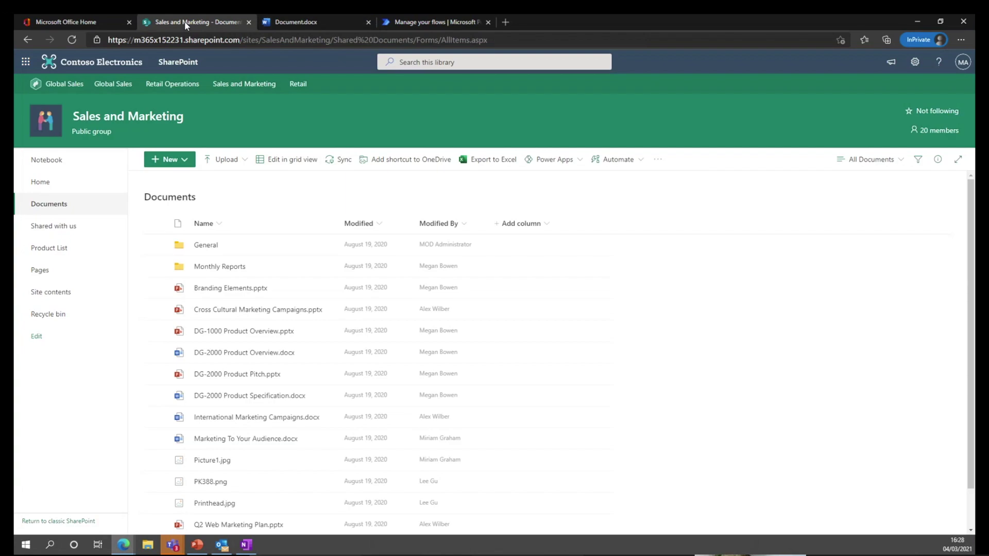
Open the Product List and add a Hyperlink column named "Link URL"
click(64, 247)
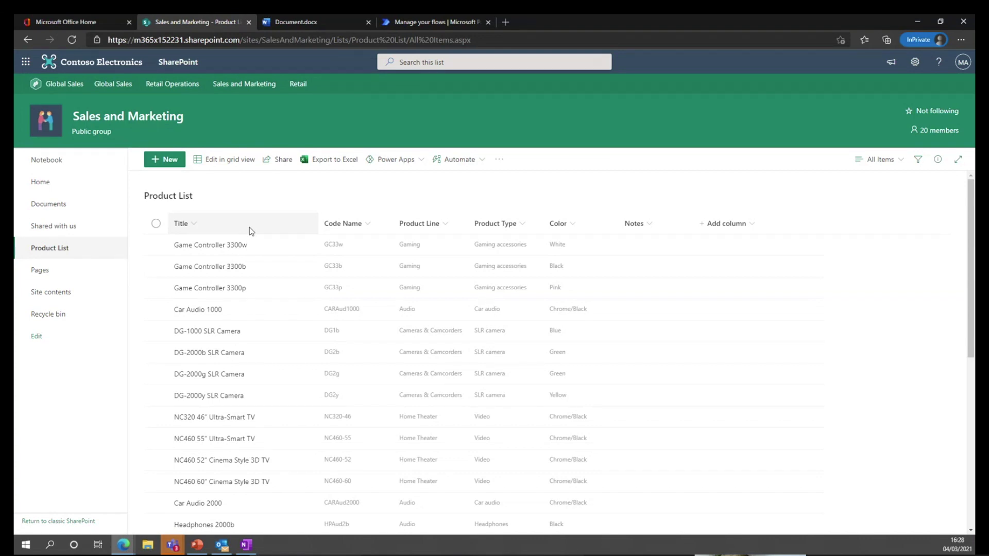
click(739, 231)
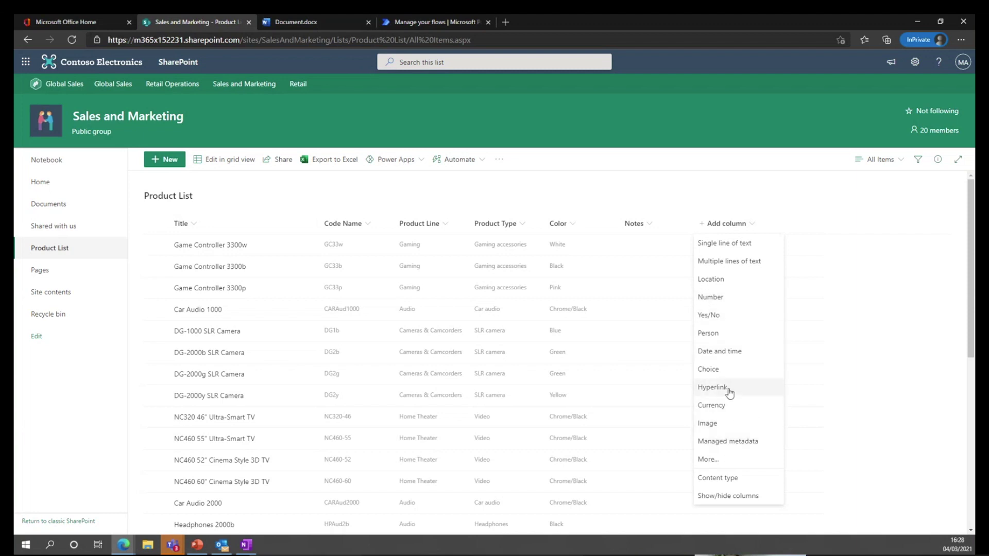
key(Escape)
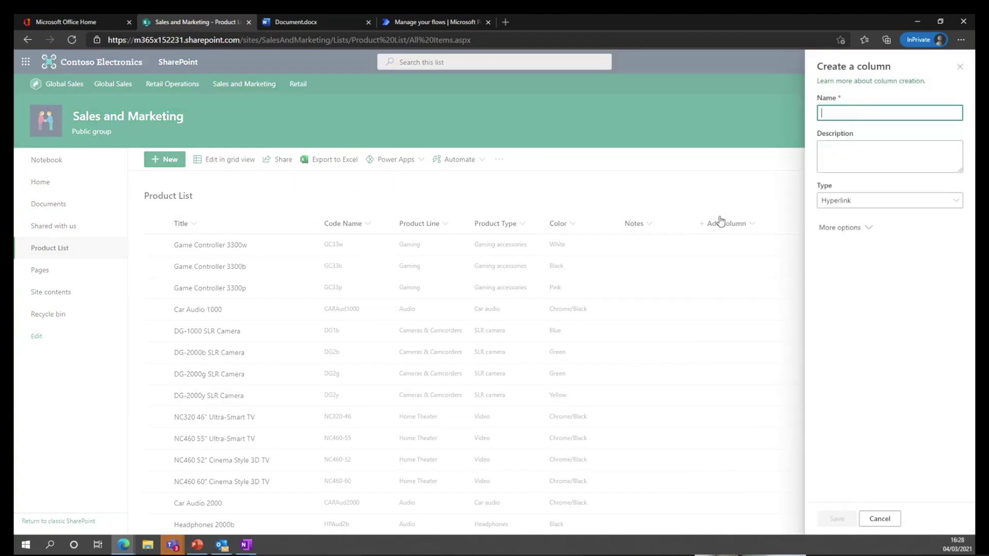
text(Loca)
key(BackSpace)
key(BackSpace)
key(BackSpace)
text(ink URL)
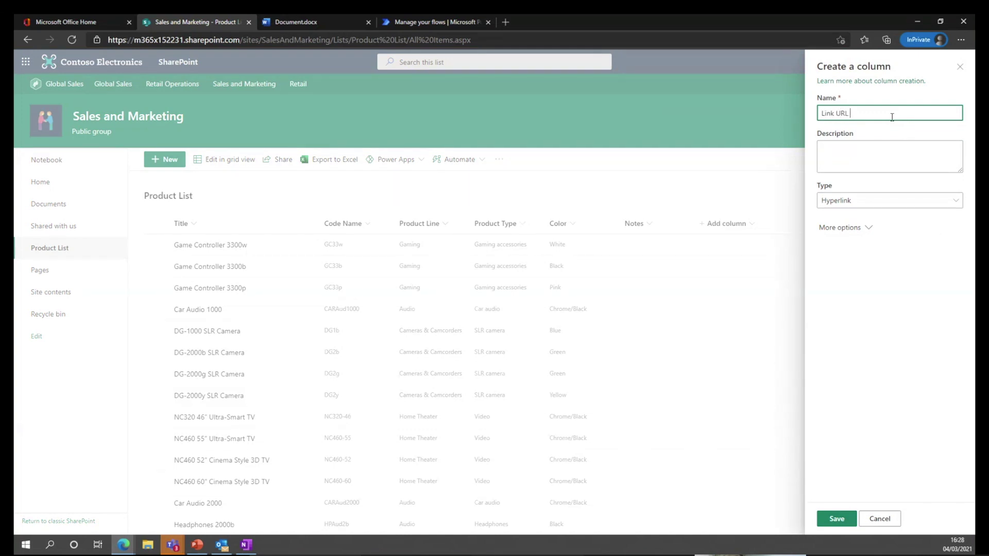
click(837, 520)
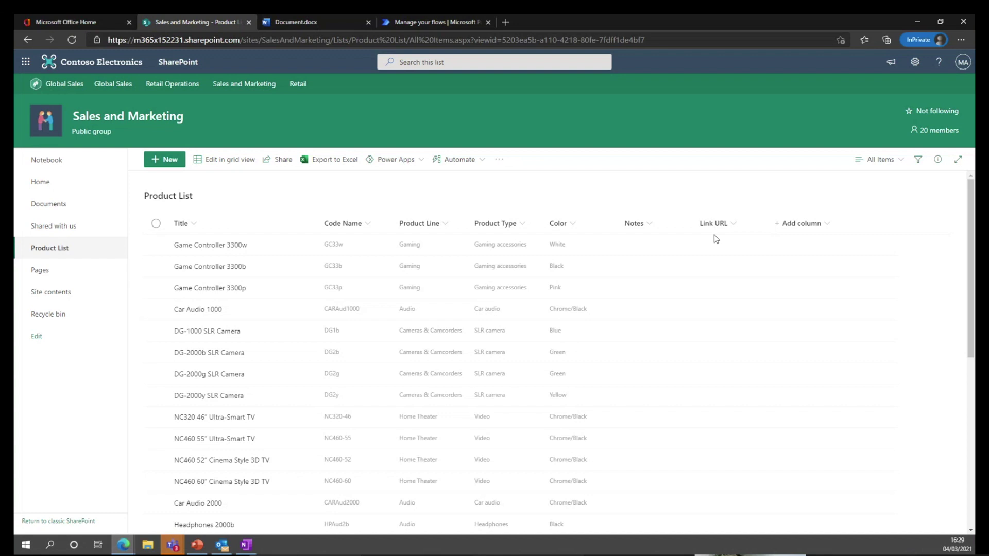
Open the Game Controller 3300w item and view its details and comment box
click(242, 245)
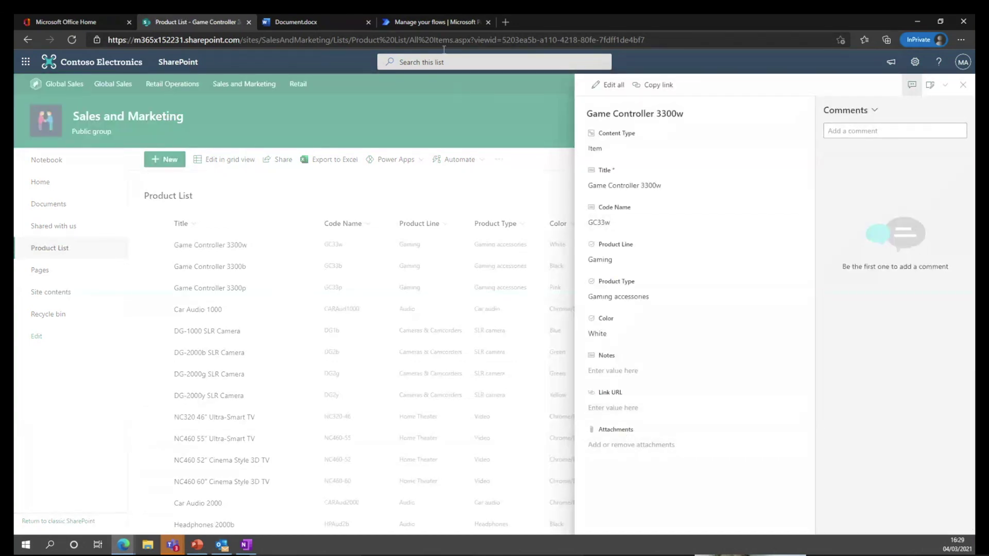
click(428, 22)
click(504, 20)
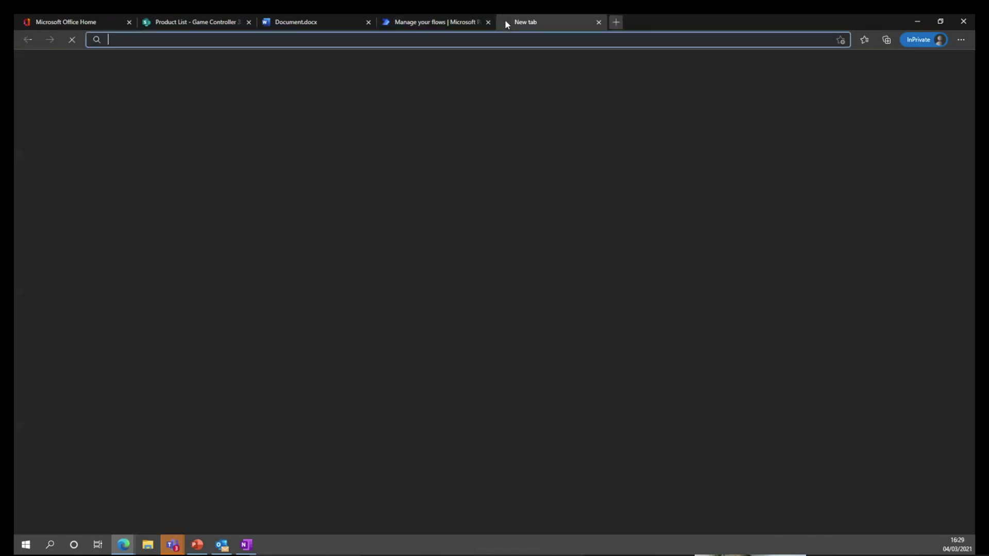
click(203, 23)
click(850, 132)
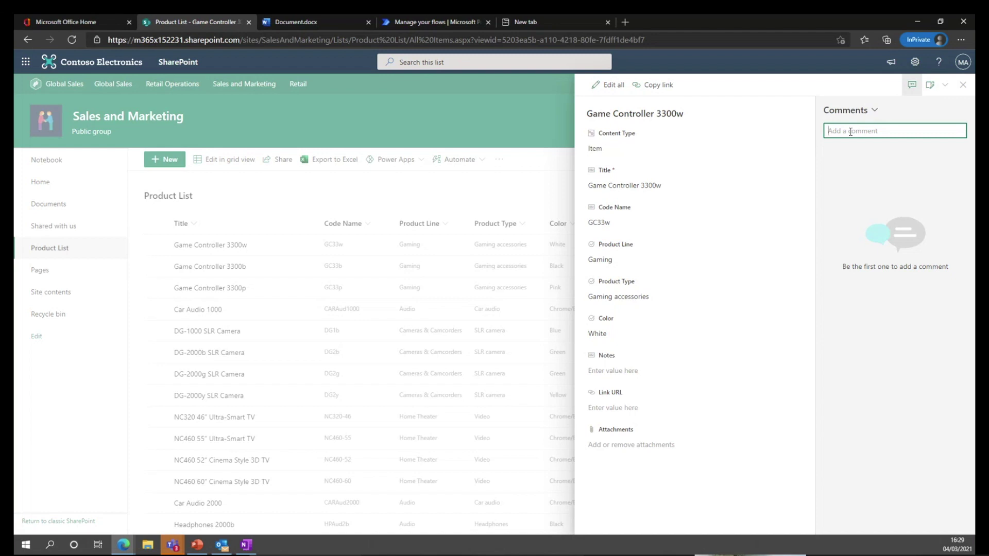
View the item form's layout formatting options for the Body section, and close the form without saving
click(930, 86)
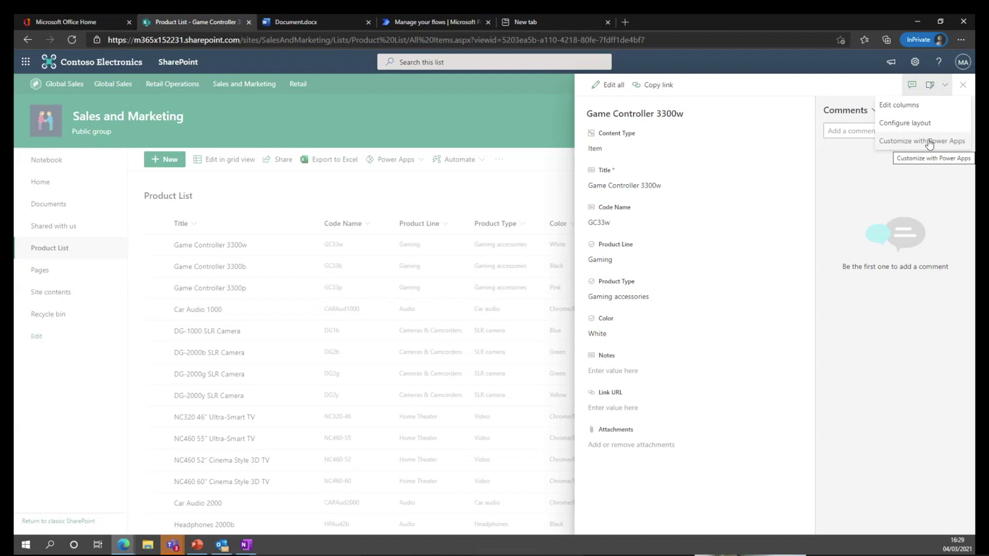
click(942, 123)
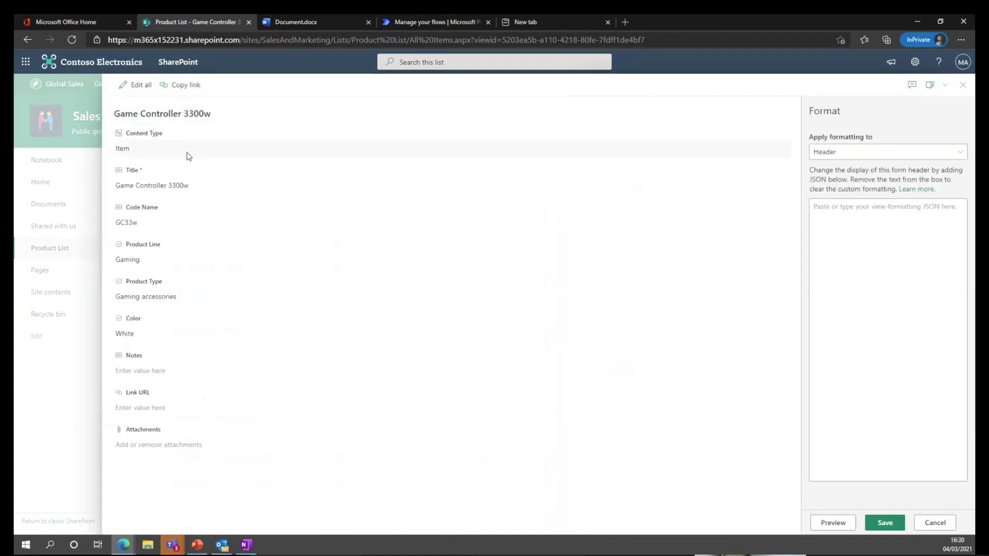
click(887, 156)
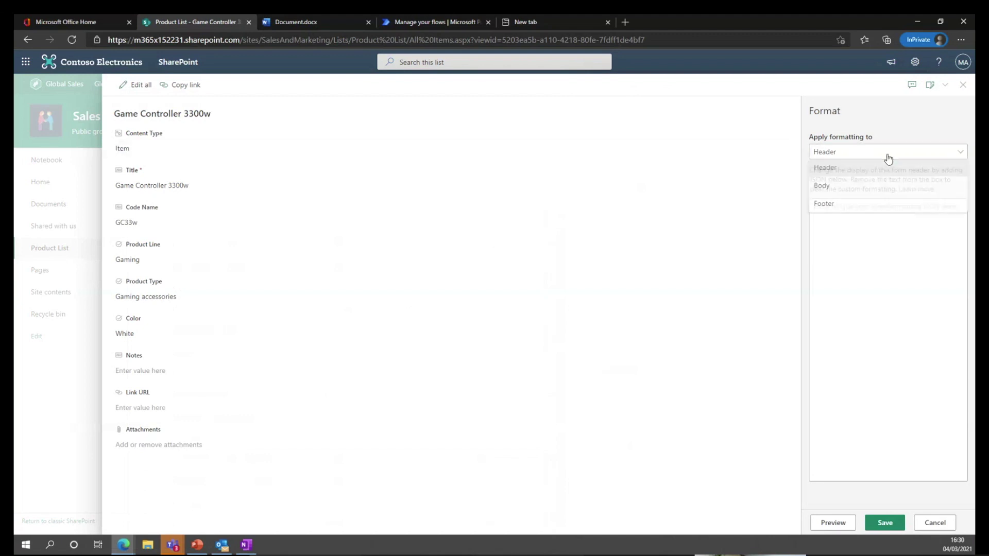
click(869, 193)
click(873, 224)
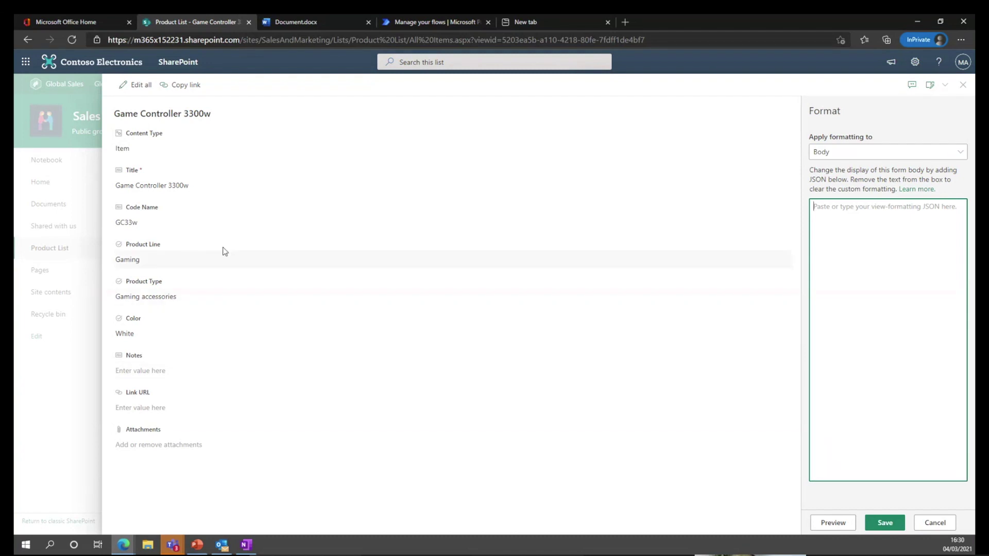
click(962, 85)
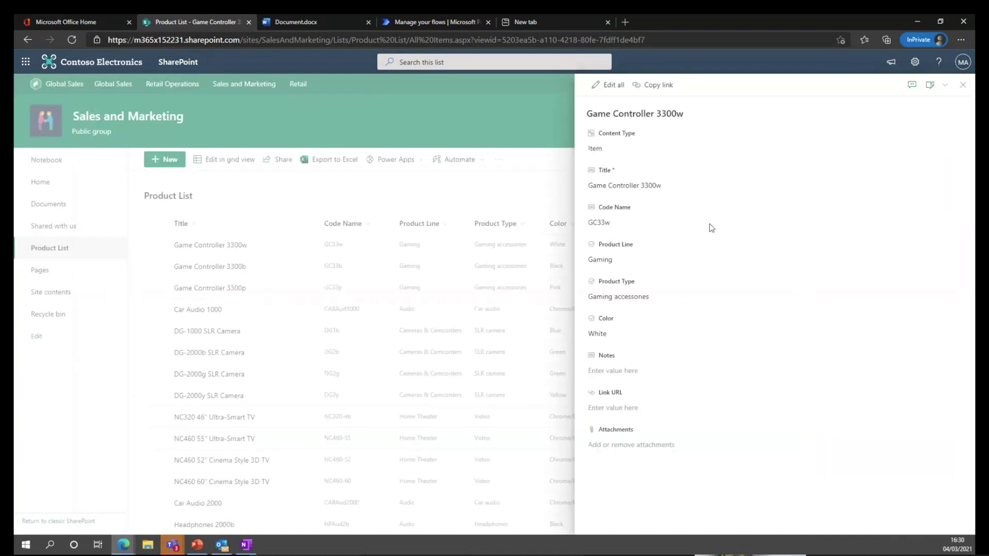
click(963, 85)
Open the Product List's list settings and examine its general settings, content types, columns and views
click(912, 62)
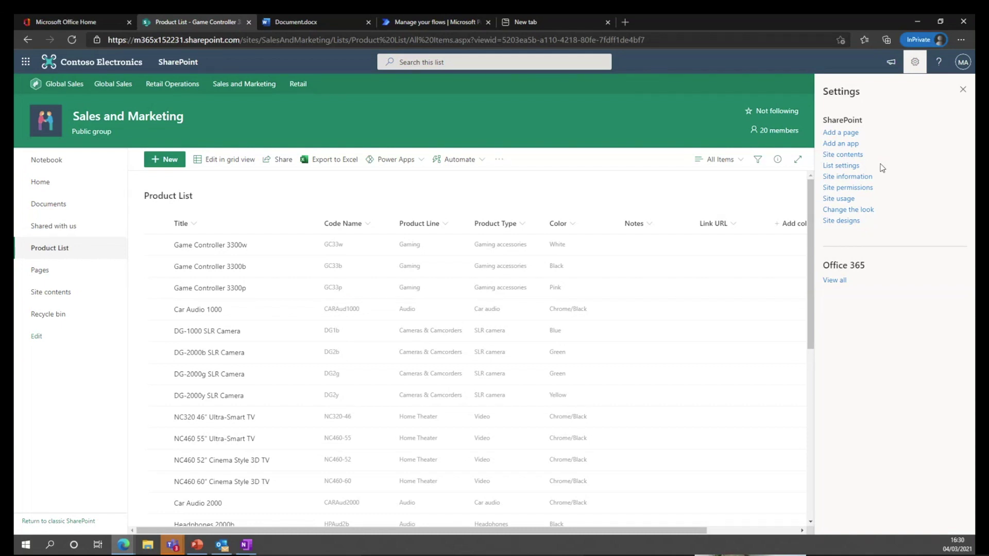
click(841, 166)
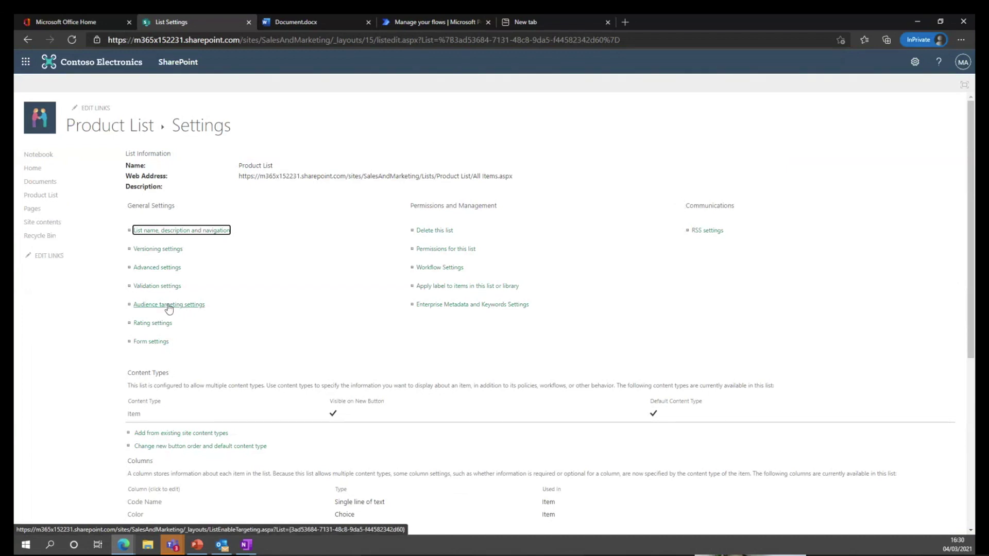
click(28, 40)
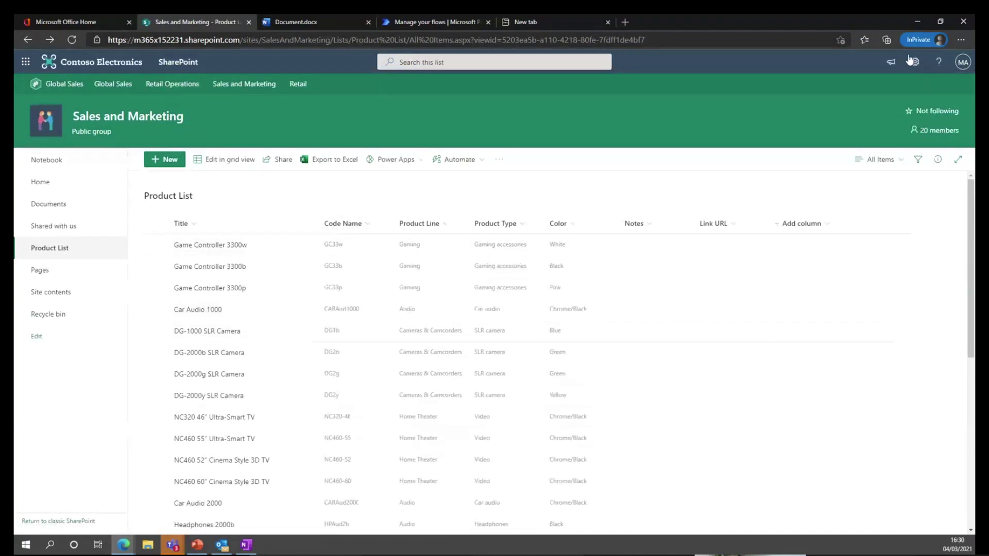
click(914, 62)
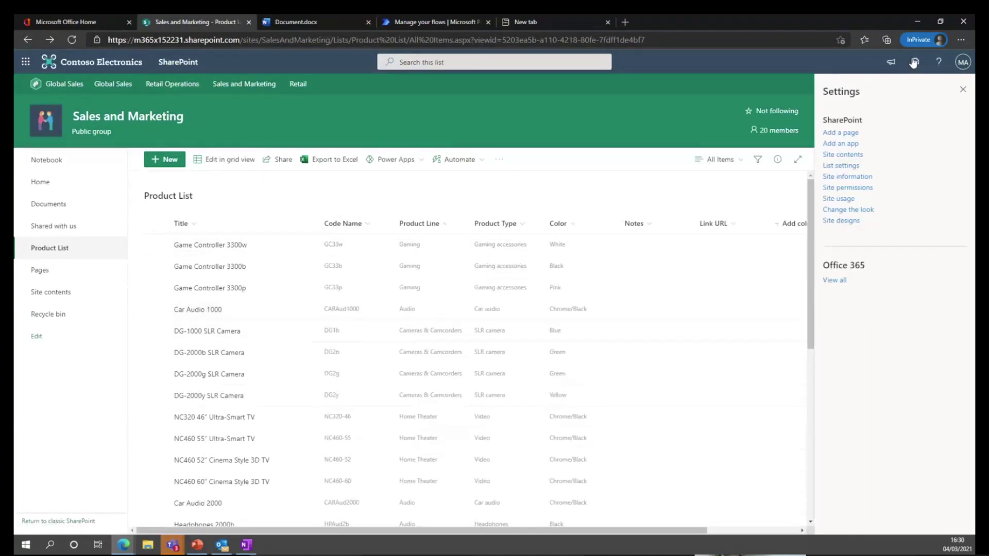
click(841, 166)
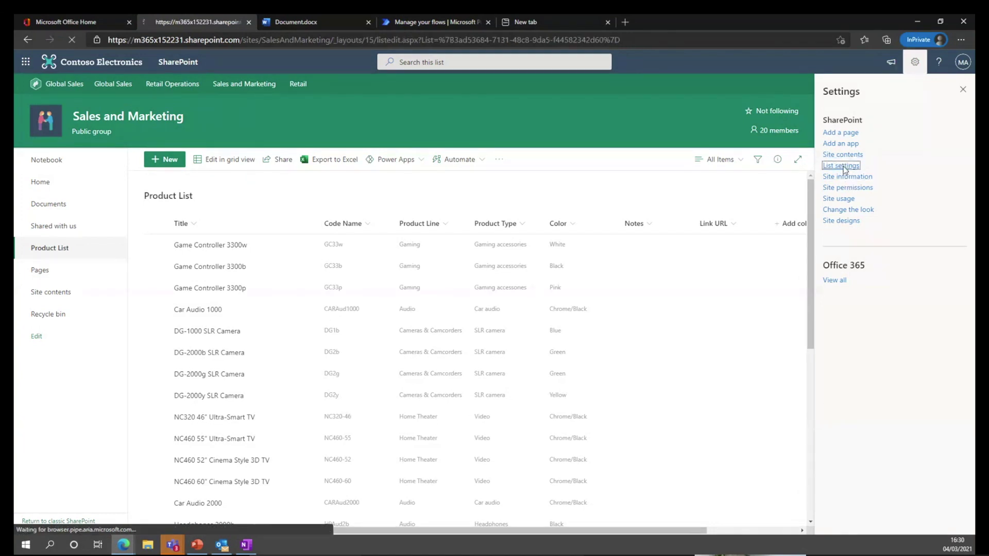
scroll(225, 325, down, 4)
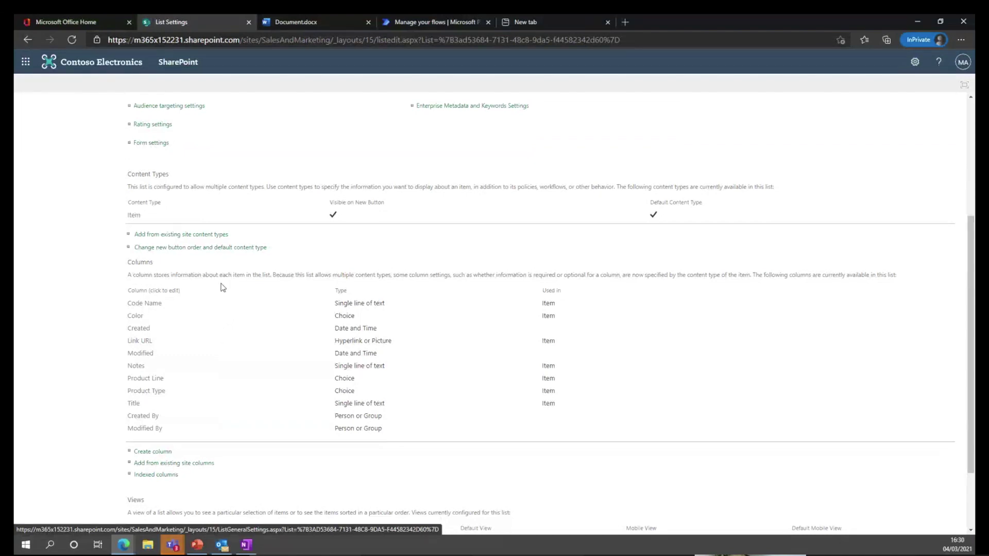
scroll(180, 355, down, 1)
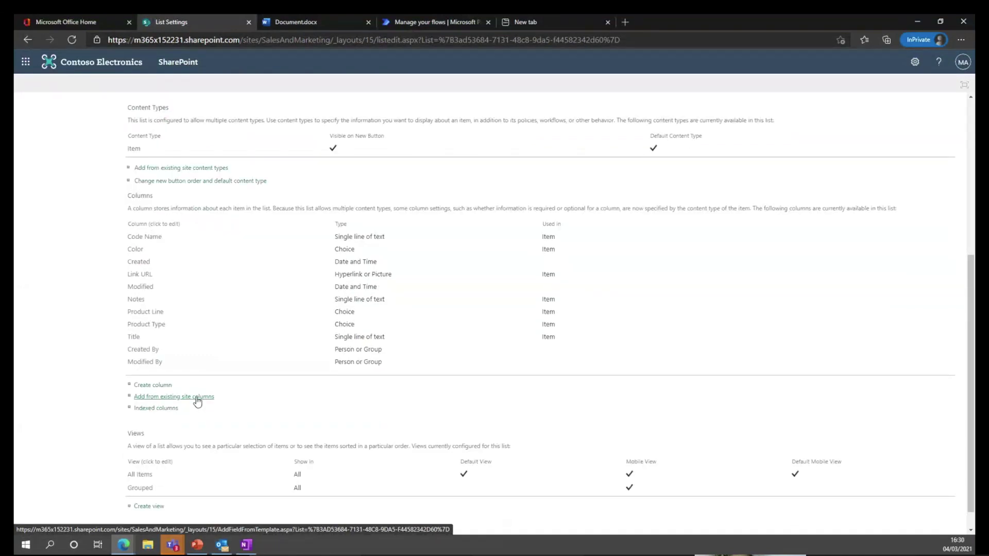
scroll(197, 402, down, 1)
scroll(196, 402, up, 5)
scroll(214, 373, down, 1)
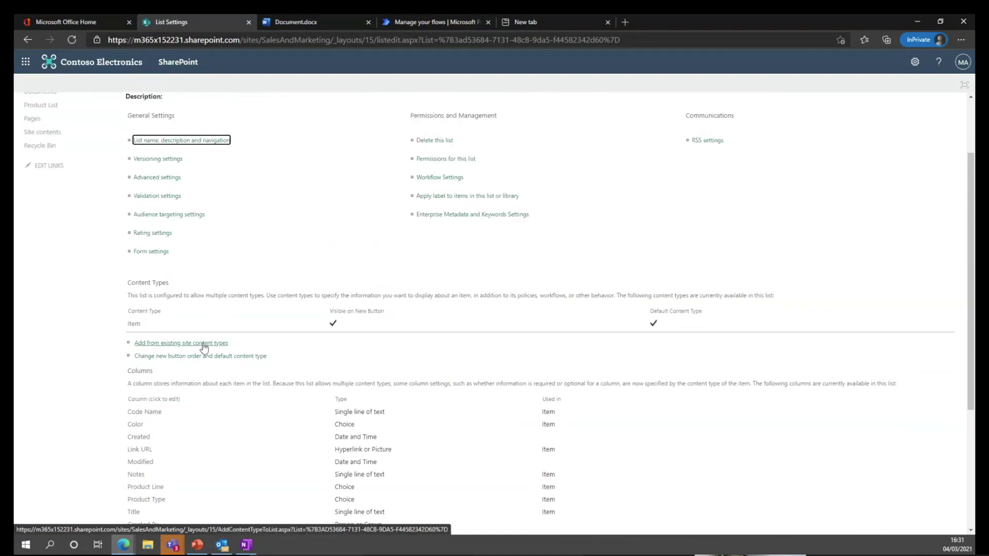
scroll(229, 369, down, 4)
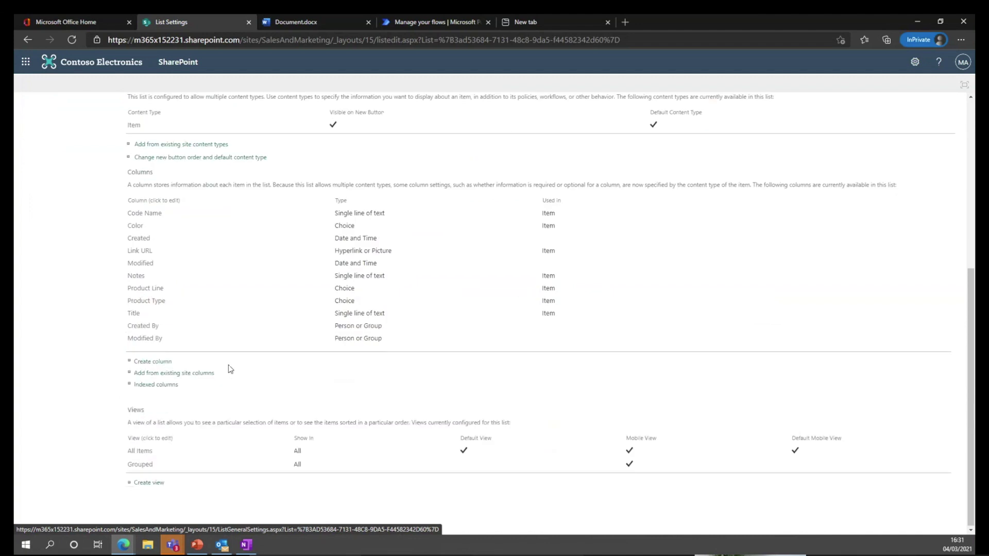
Create a single line of text column named "Test" with the description "Demo" in the Product List
click(161, 365)
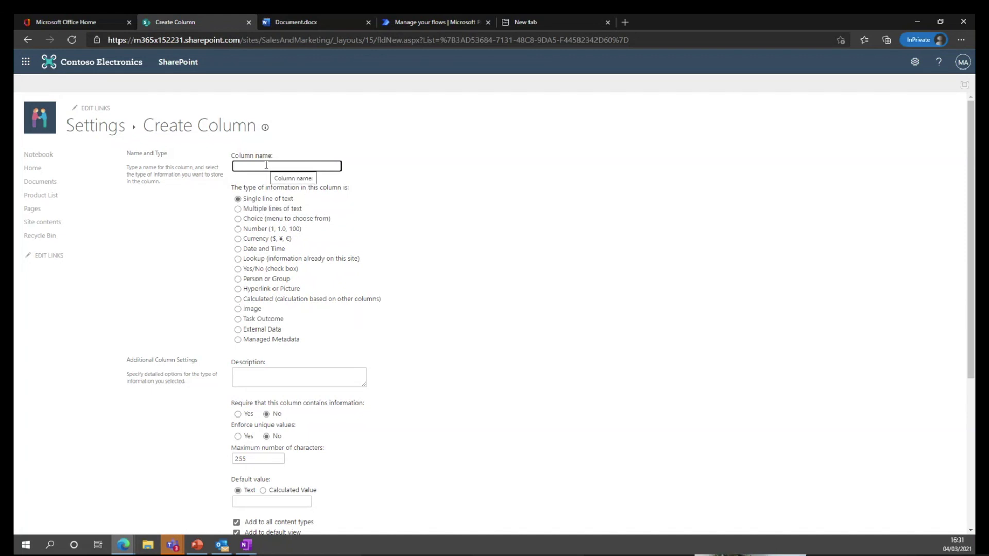
text(Test)
click(275, 372)
text(Demo)
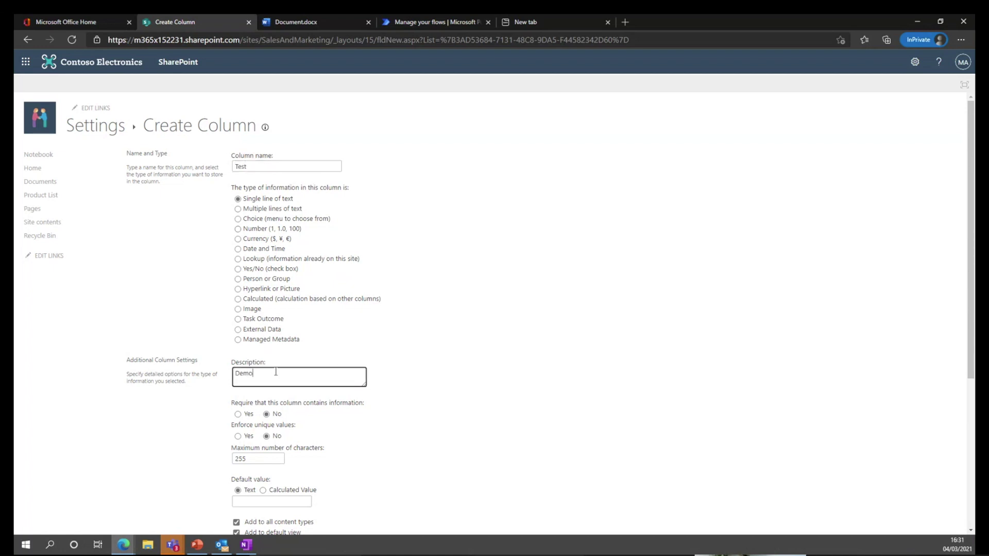
scroll(275, 372, down, 5)
click(896, 480)
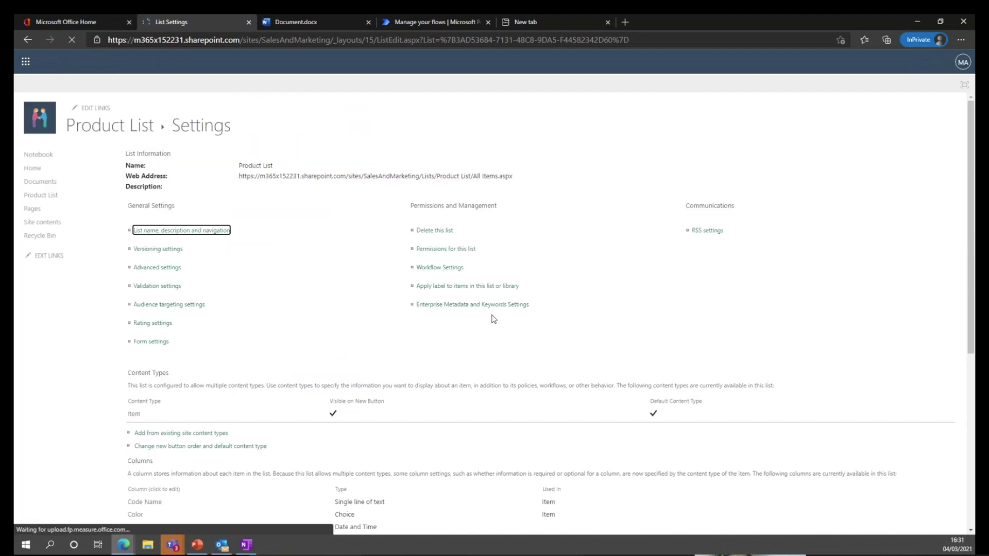
Set the Test column's position to 1 in the All Items view and look over the list's view options
scroll(262, 320, down, 5)
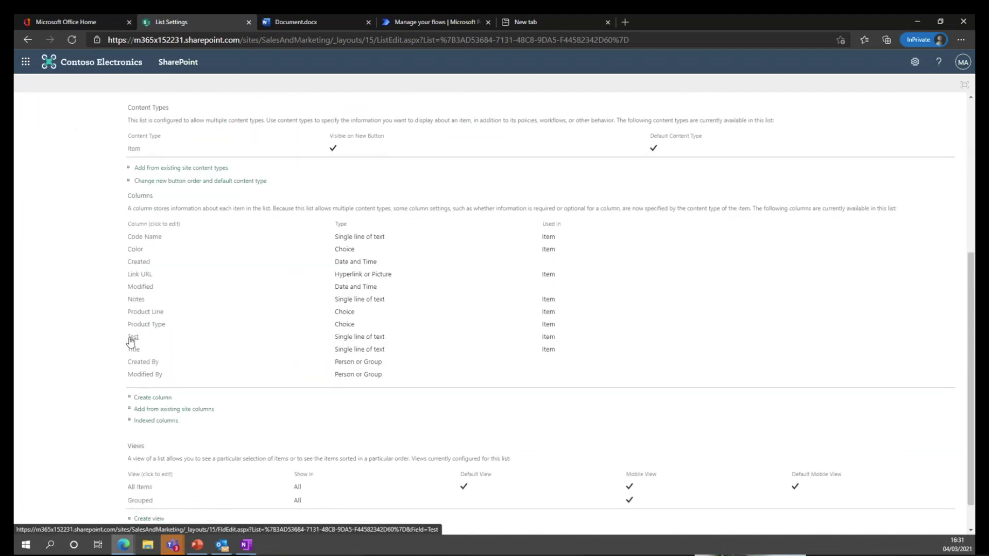
scroll(155, 350, down, 1)
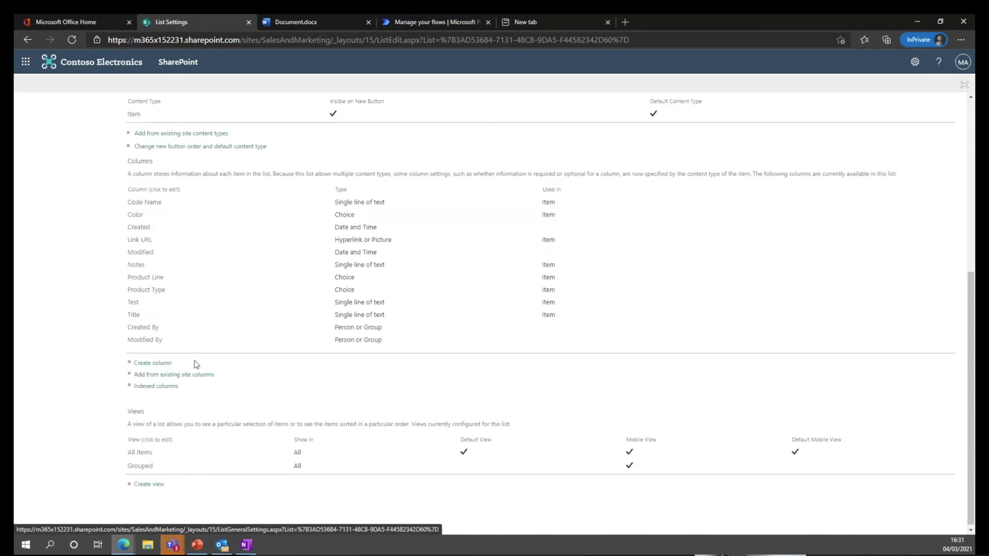
click(141, 451)
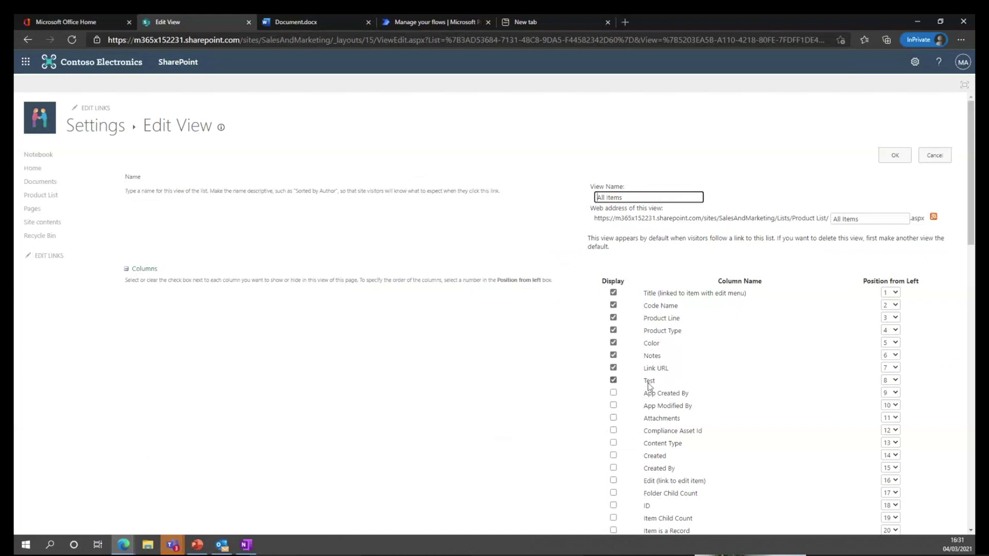
click(894, 382)
click(884, 61)
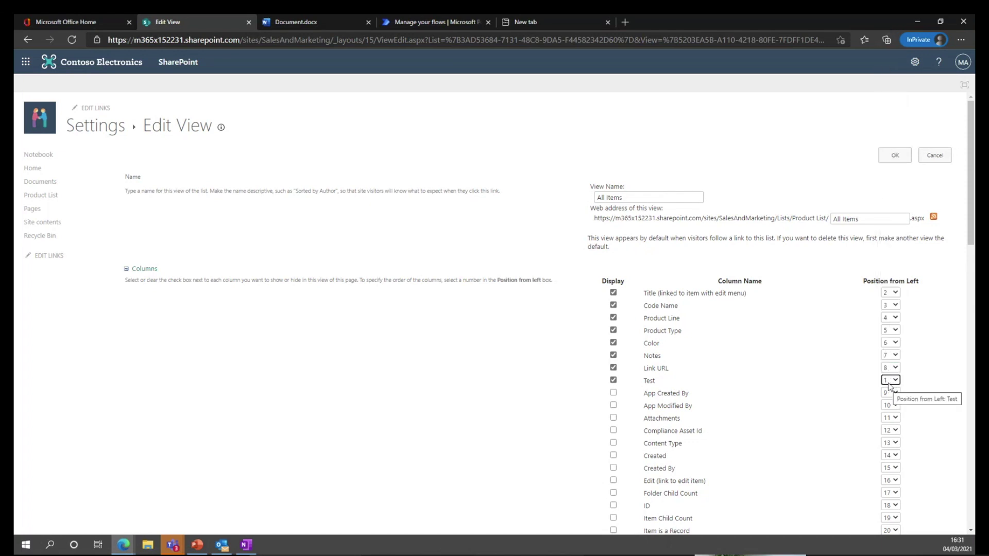
click(894, 155)
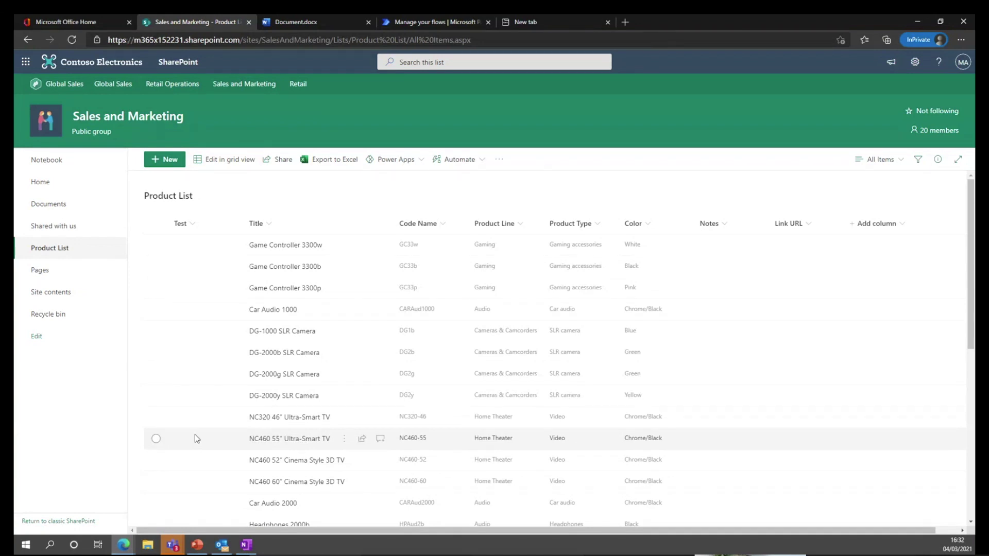
click(899, 160)
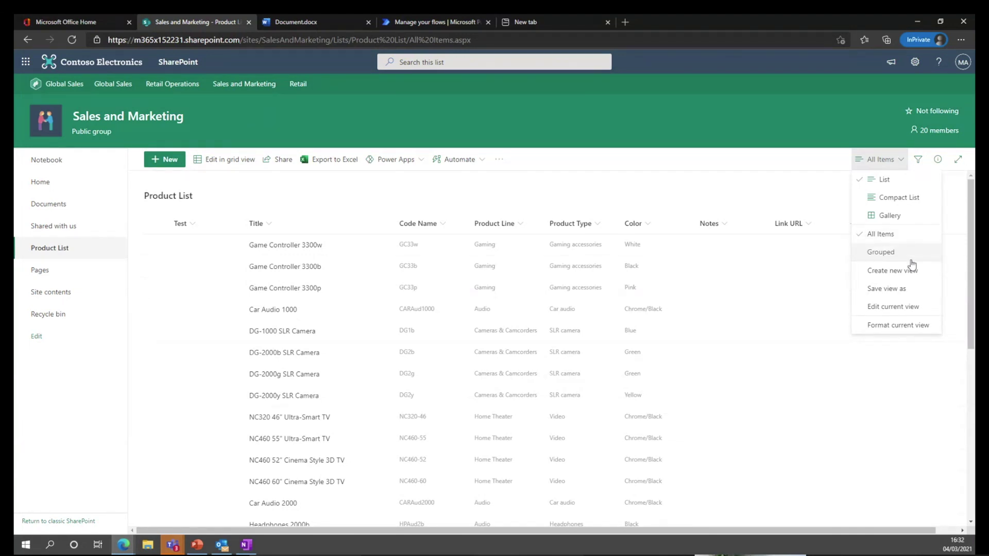
click(821, 189)
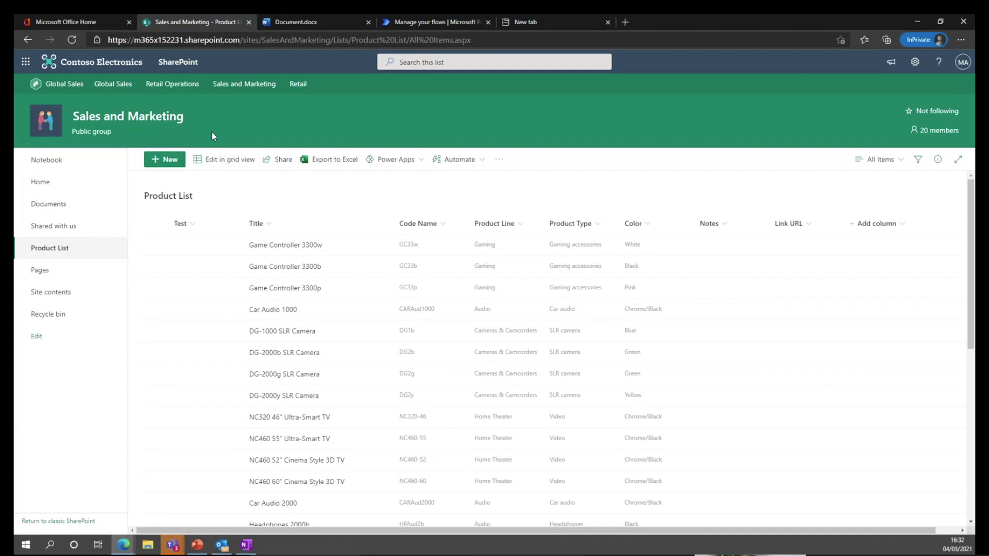
Open the Retail Operations site and look through its home page down to the news and announcements
click(180, 86)
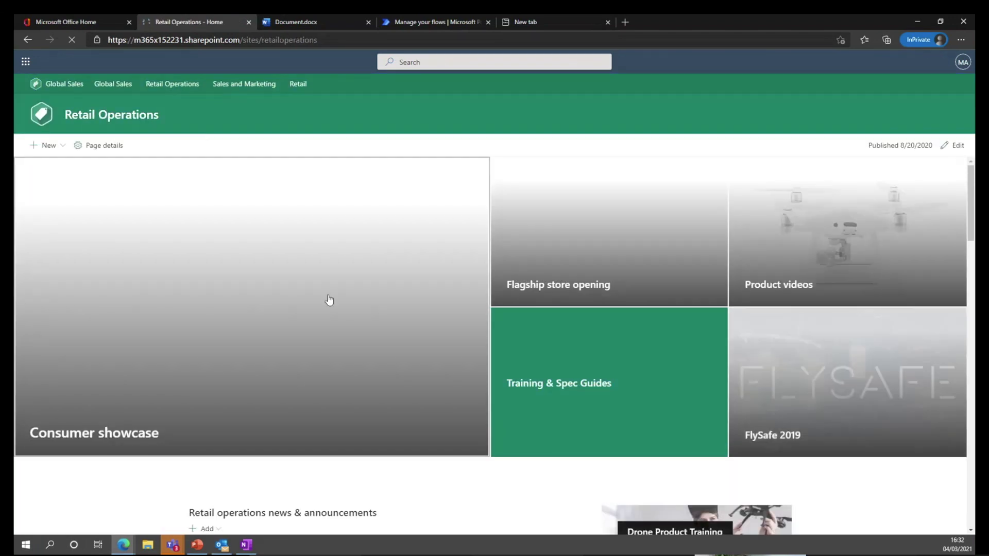
scroll(523, 310, down, 3)
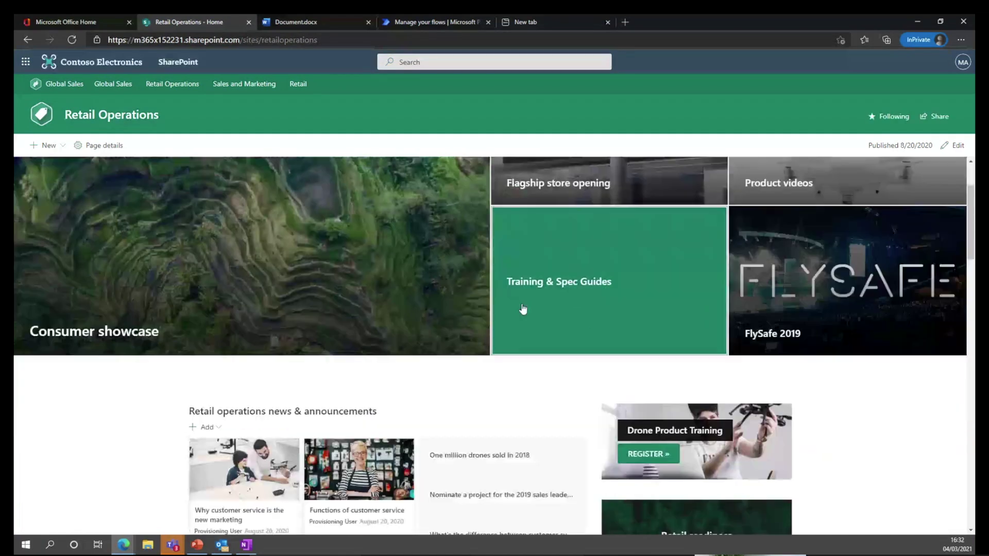
scroll(523, 309, down, 3)
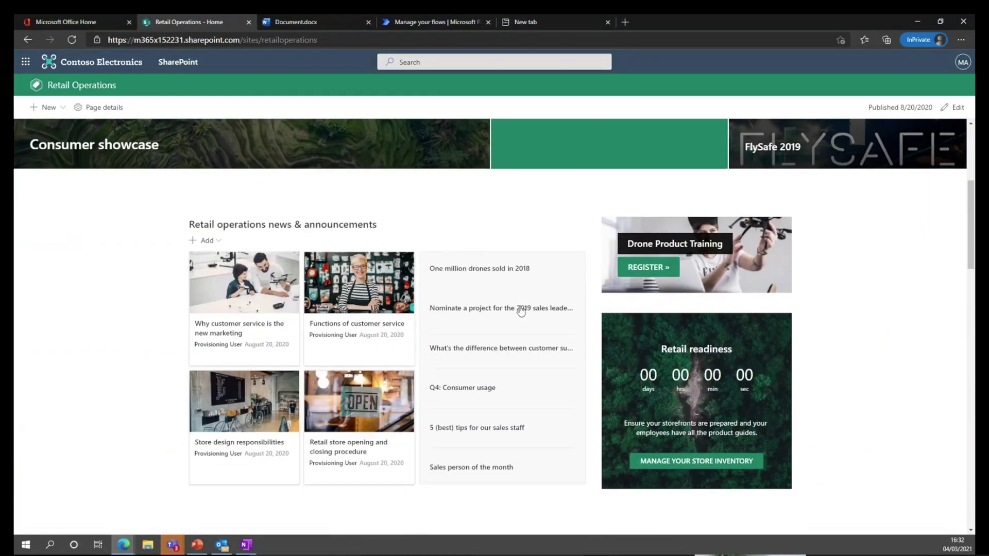
Look through the rest of the Retail Operations home page down to its footer, return to its start and view the site's settings options
scroll(521, 311, down, 10)
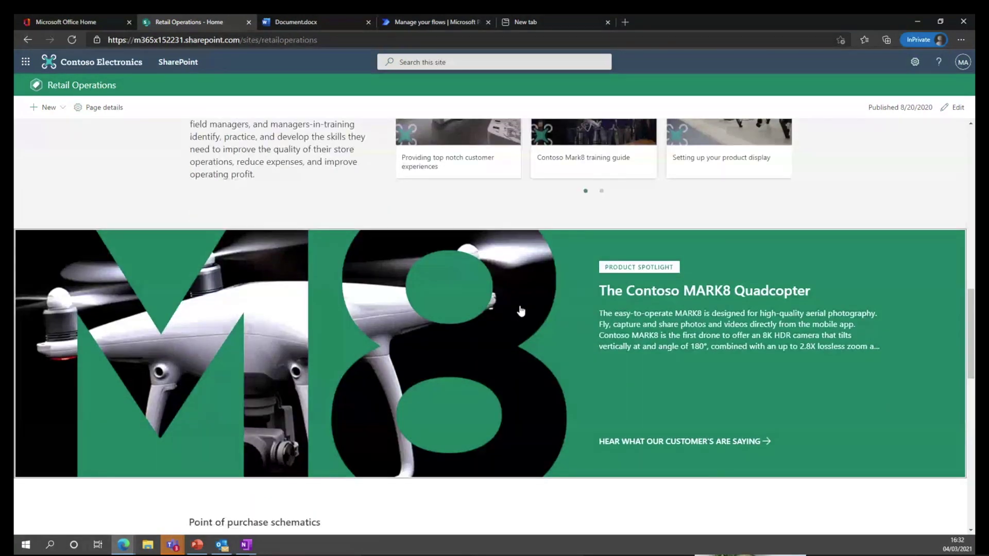
scroll(521, 310, down, 6)
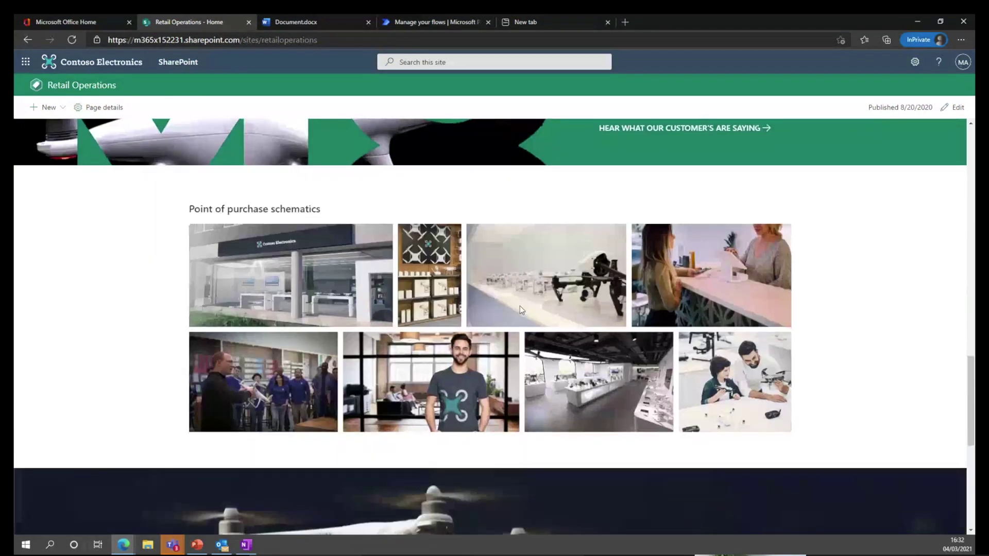
scroll(521, 311, down, 4)
scroll(521, 310, down, 1)
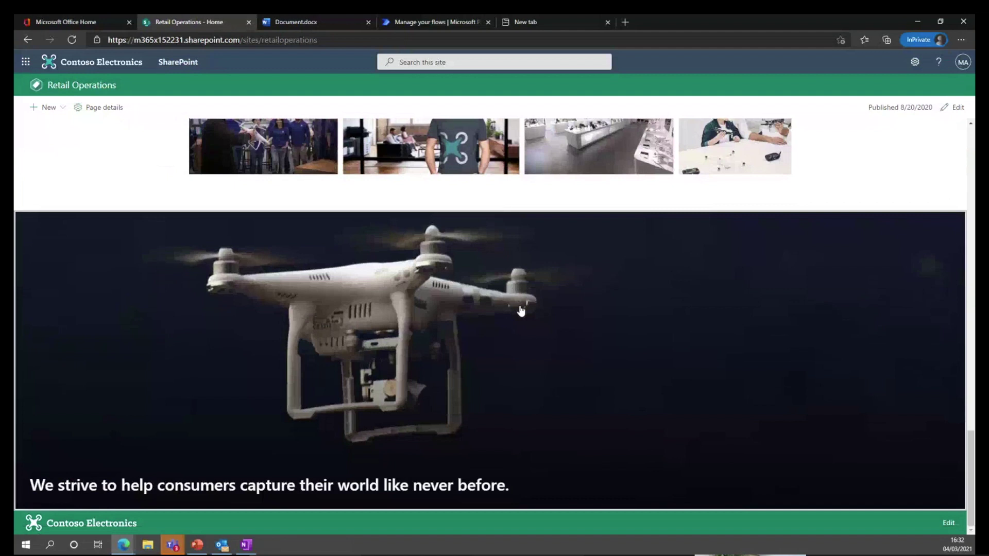
scroll(521, 311, up, 15)
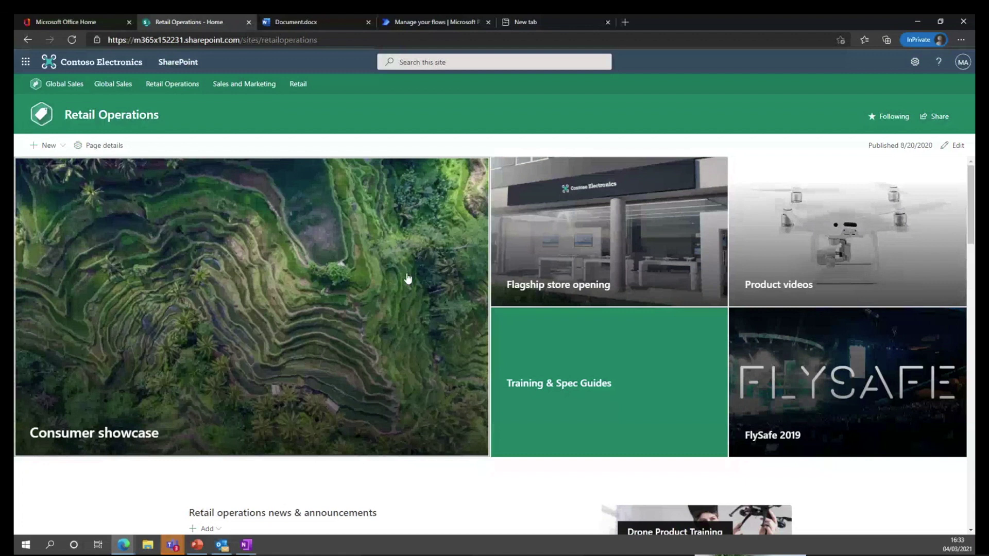
click(914, 61)
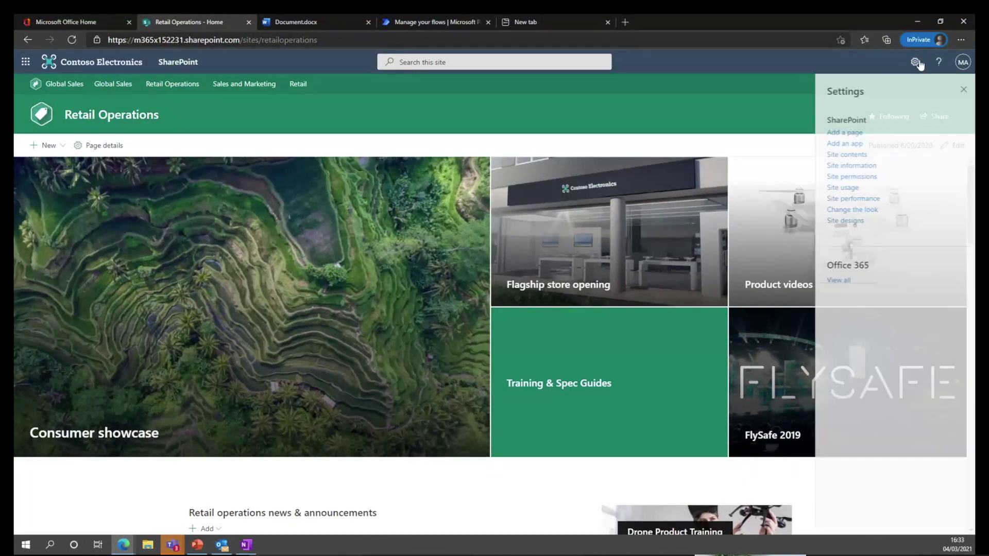
Return to the Sales and Marketing site's Product List and look through its items
click(20, 37)
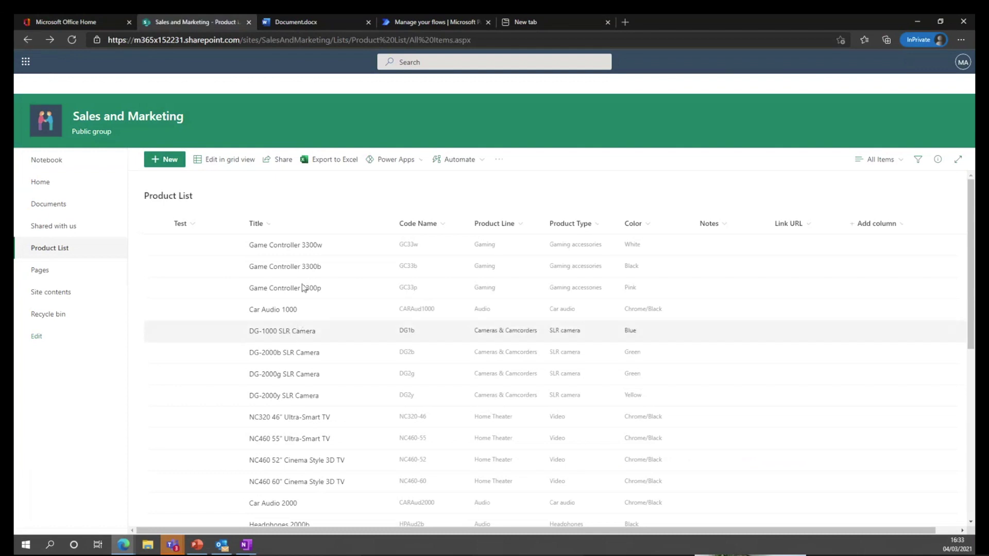
scroll(292, 306, down, 1)
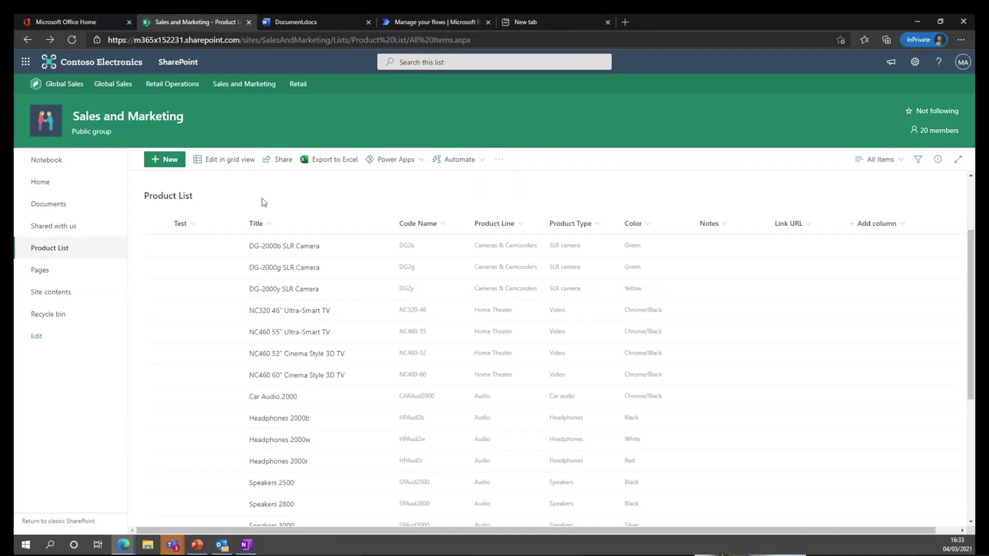
click(78, 268)
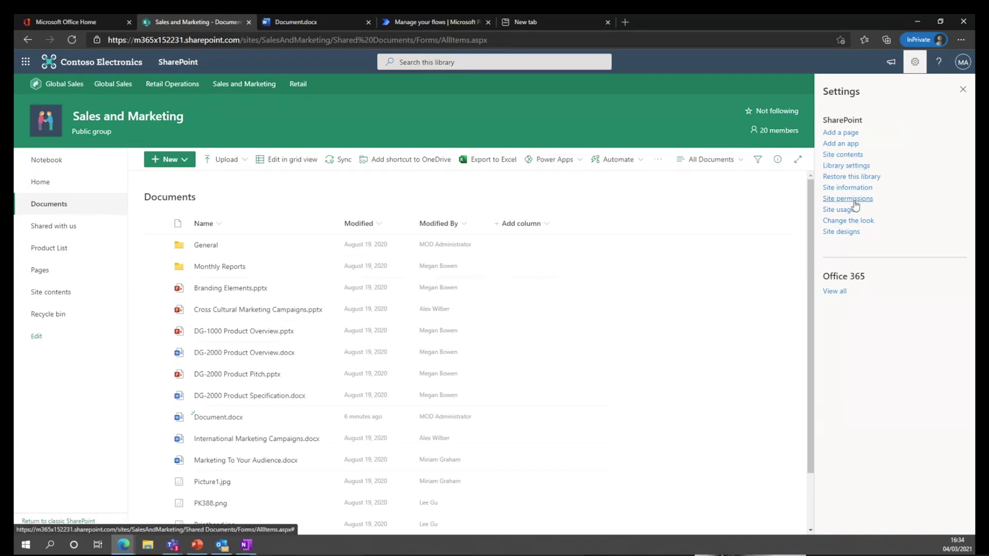
Open the library settings of the Sales and Marketing Documents library and view the permissions for this document library
click(855, 165)
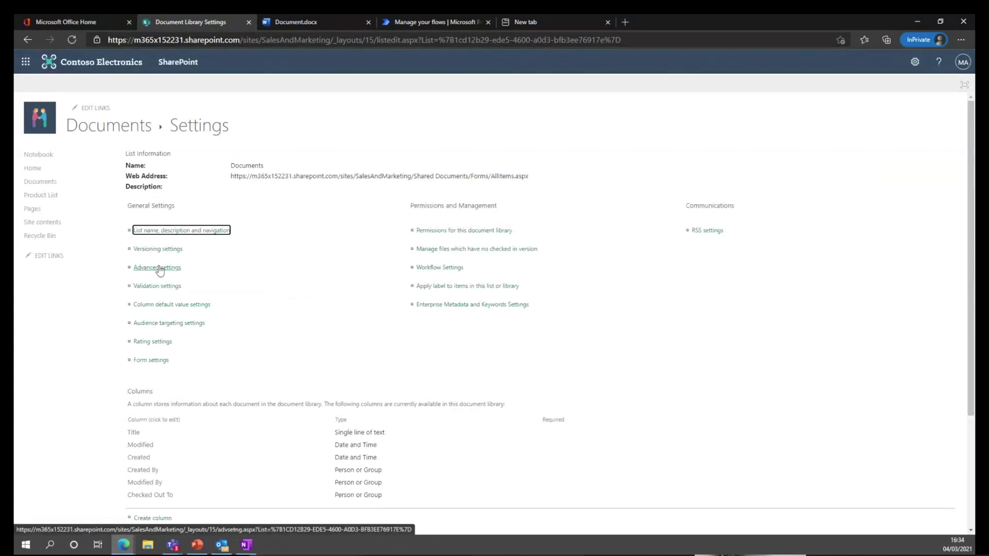
click(448, 231)
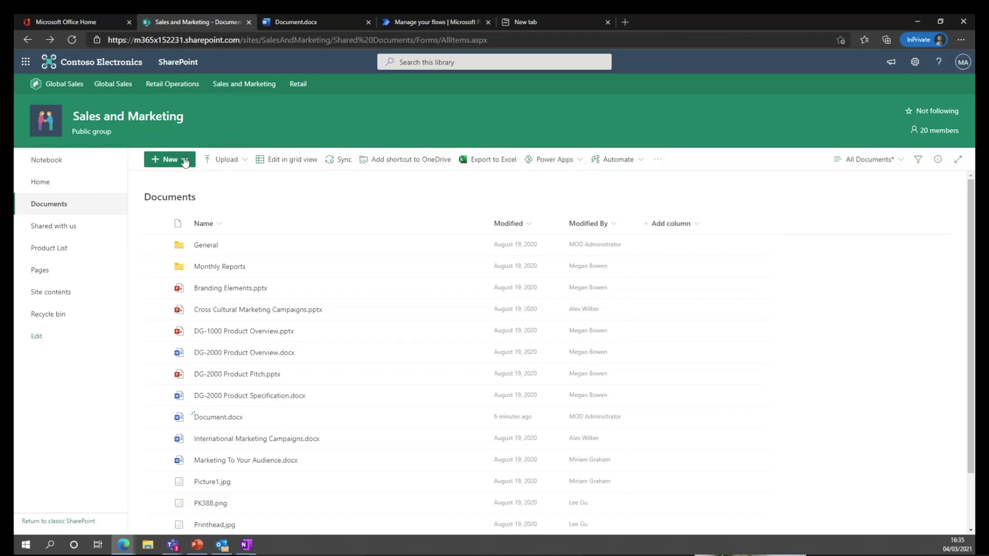
Examine the Documents library's options for creating new items and its Power Apps options
click(184, 162)
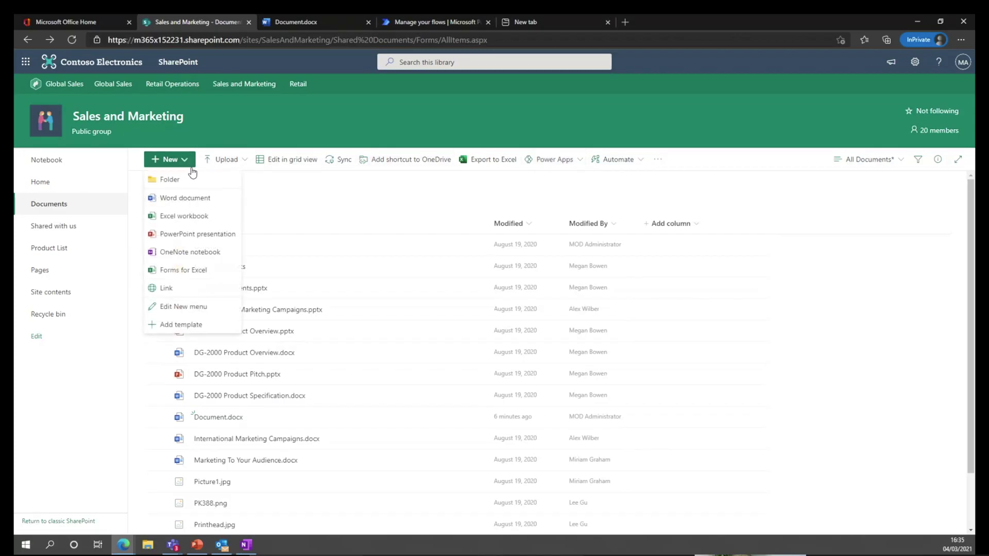
click(554, 176)
click(563, 163)
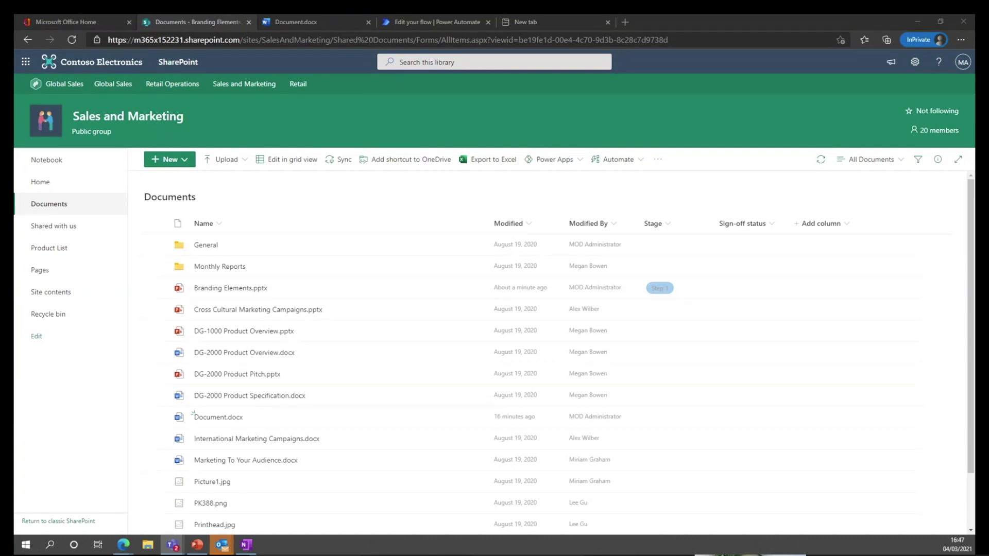
click(192, 163)
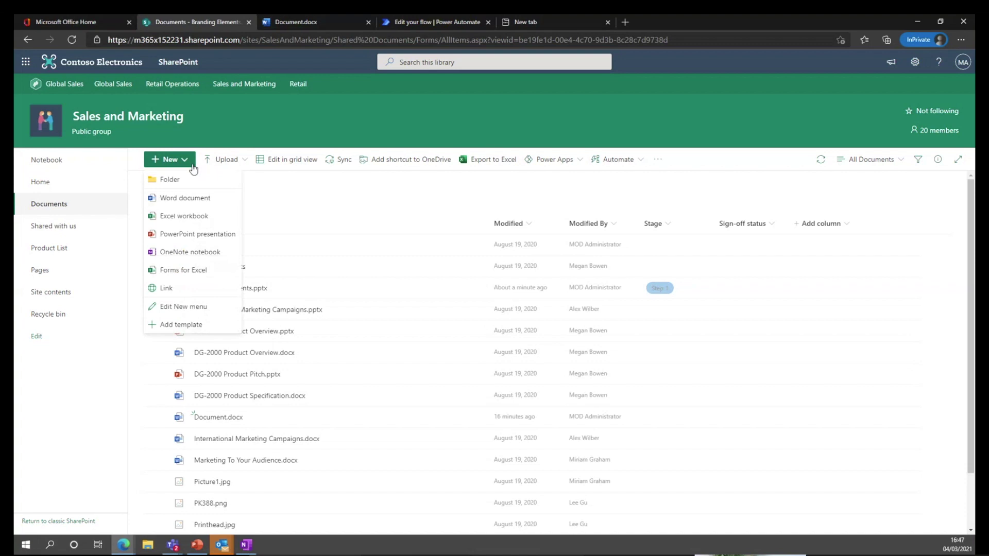
click(278, 189)
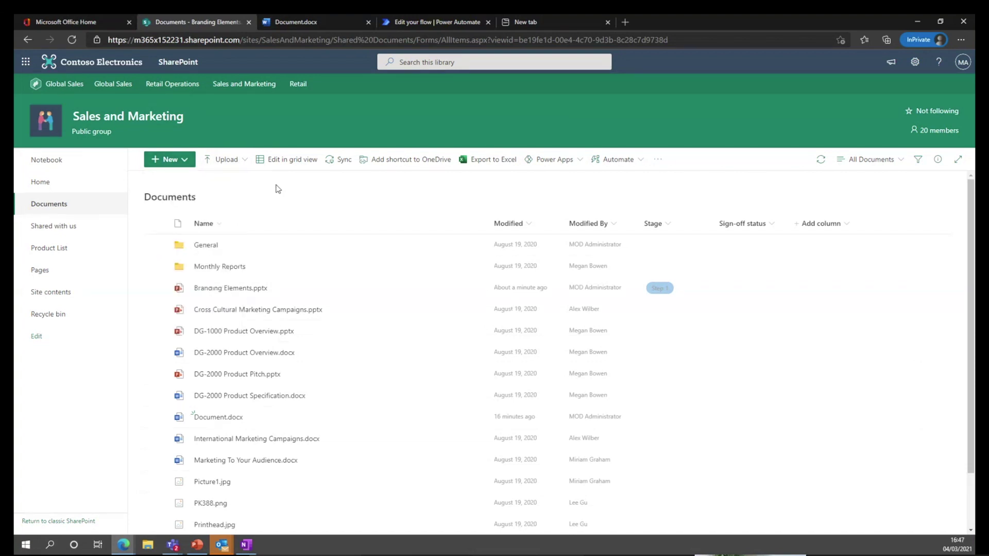